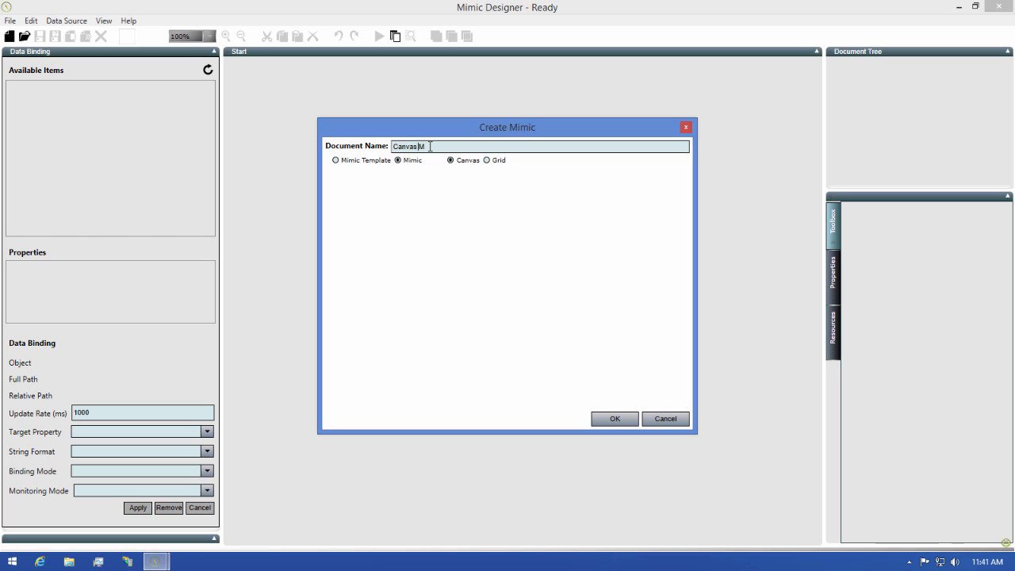
Create a canvas mimic named Canvas Mimic and draw a Create Object Button about 239 by 113 near the canvas's upper-left corner
text(imic)
key(Return)
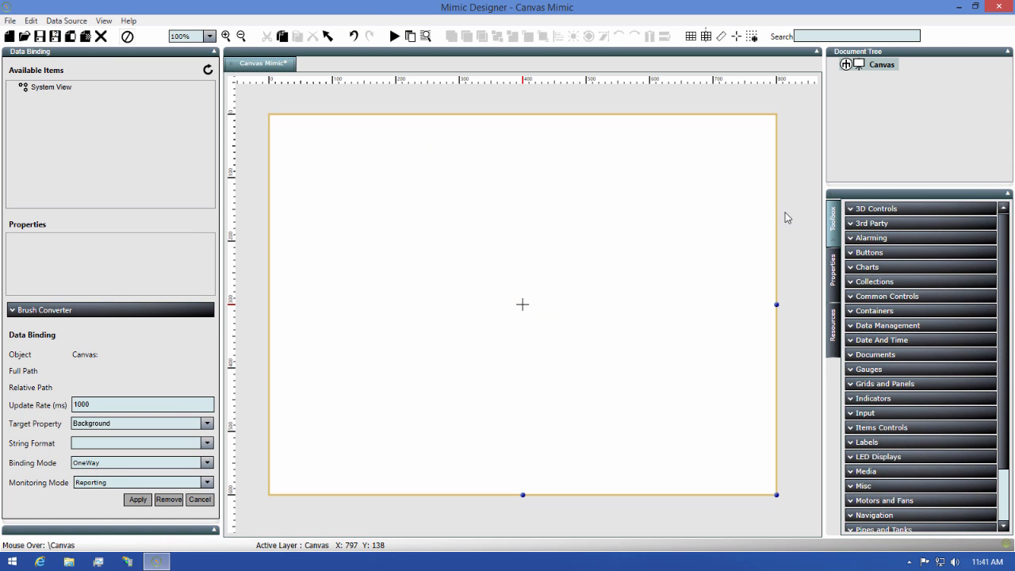
click(875, 325)
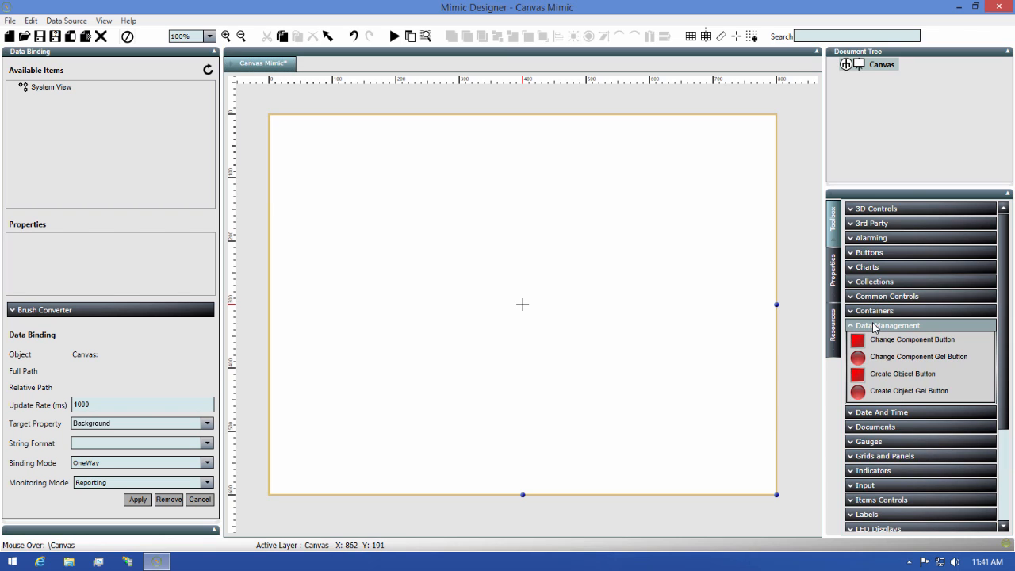
click(876, 376)
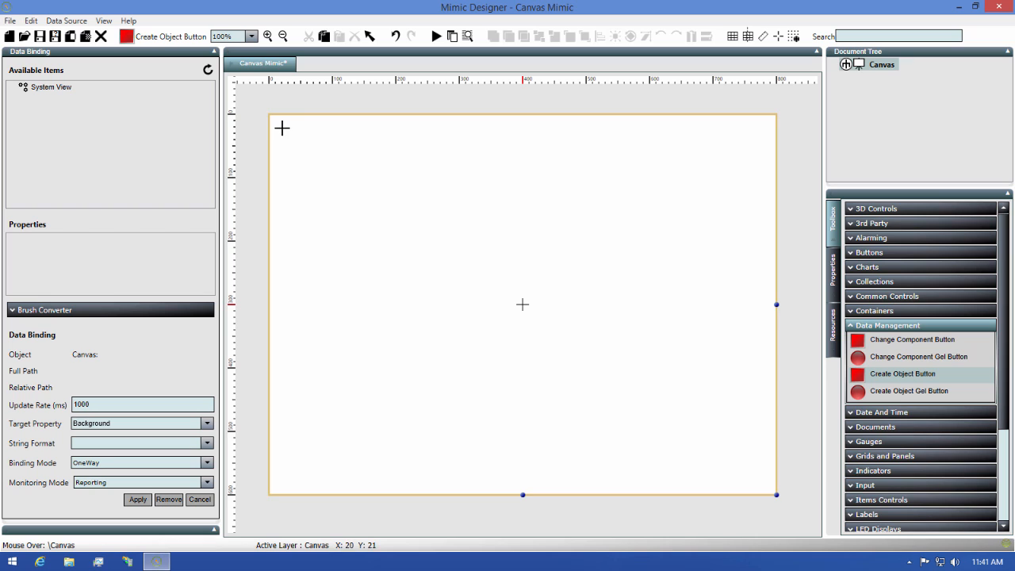
drag(283, 128, 433, 199)
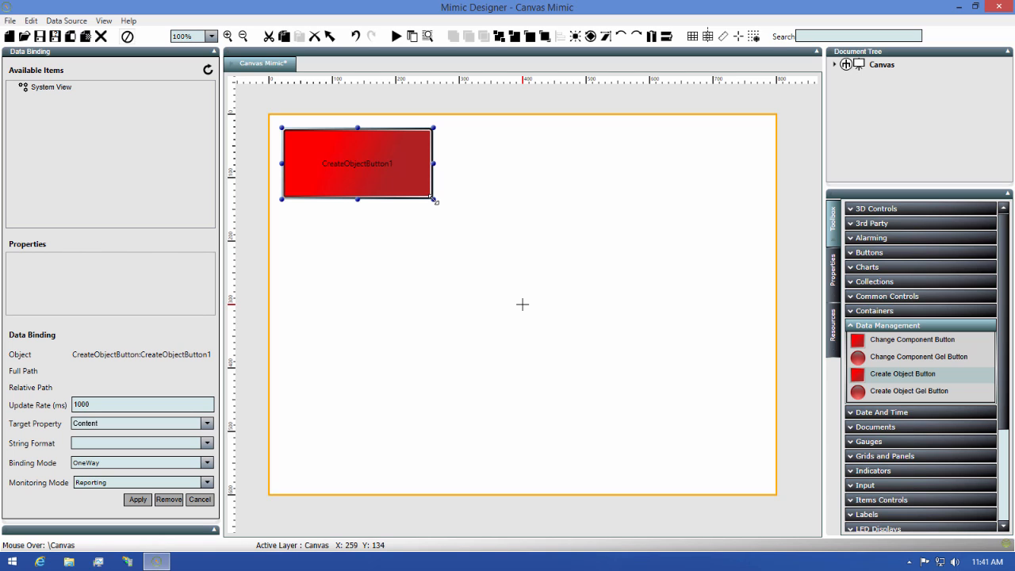
Open the Create Object Button's SetUp configuration and set the new object type to Tank under Equipment
click(839, 284)
scroll(916, 468, down, 2)
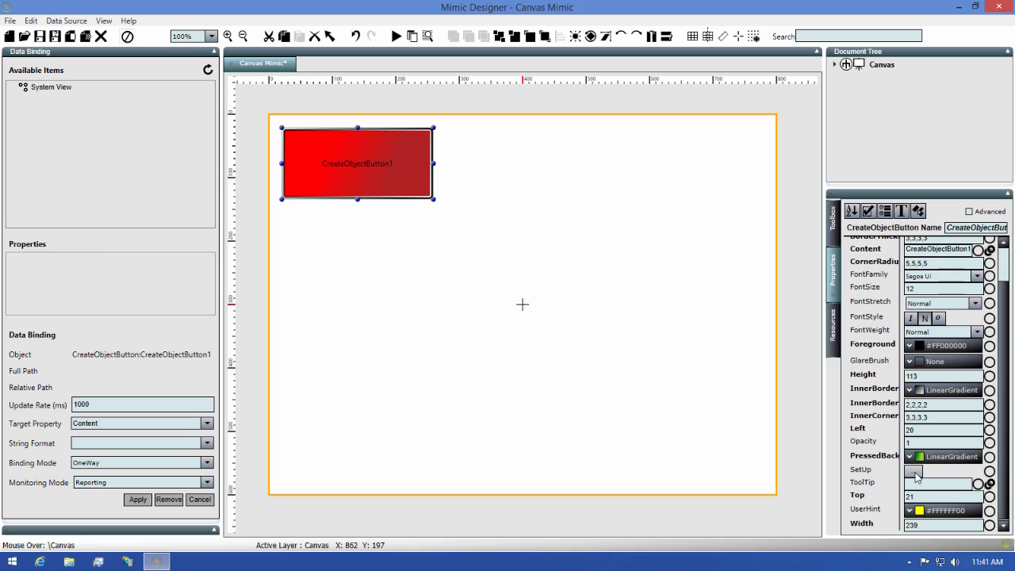
click(914, 471)
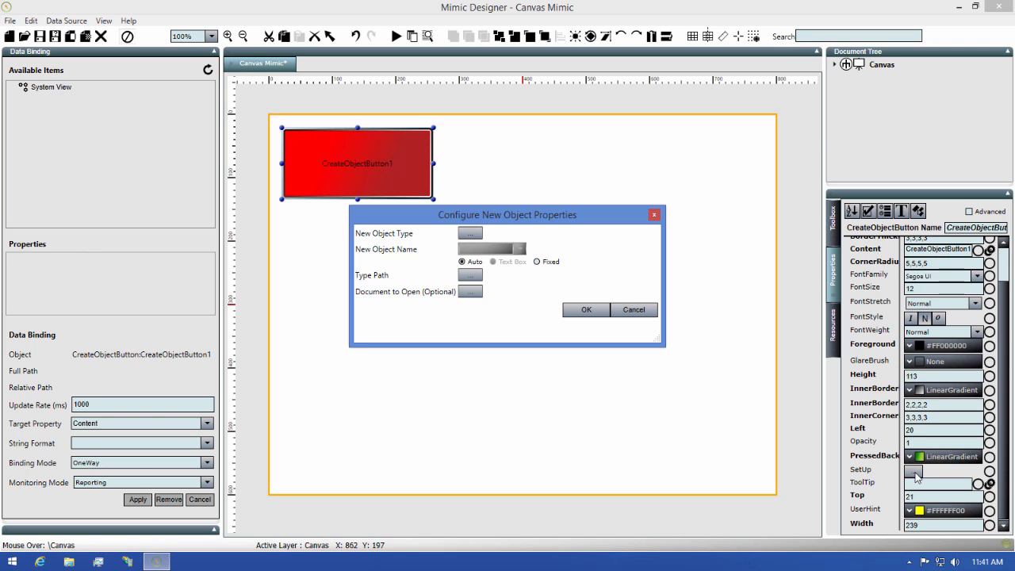
click(469, 232)
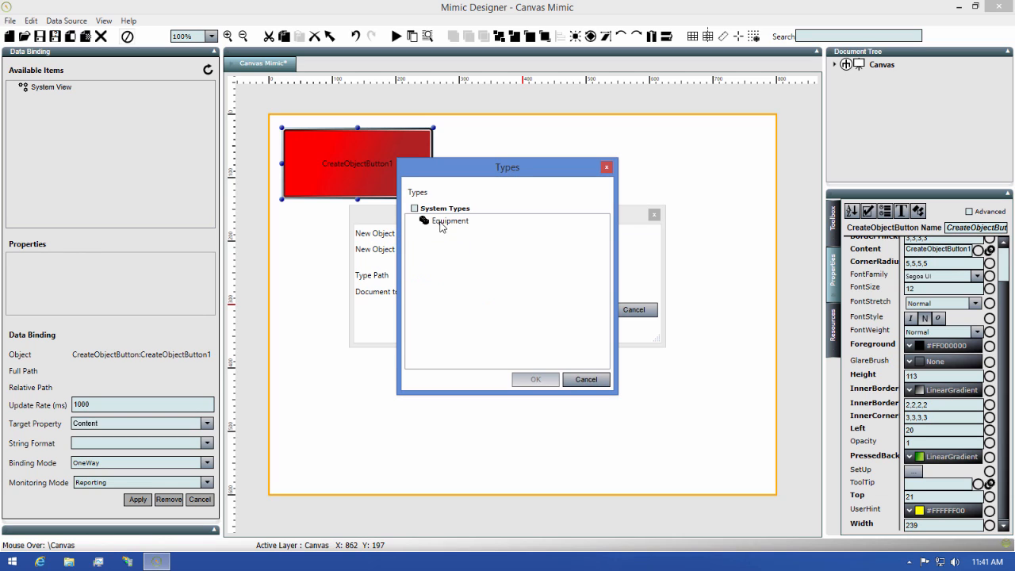
double_click(442, 224)
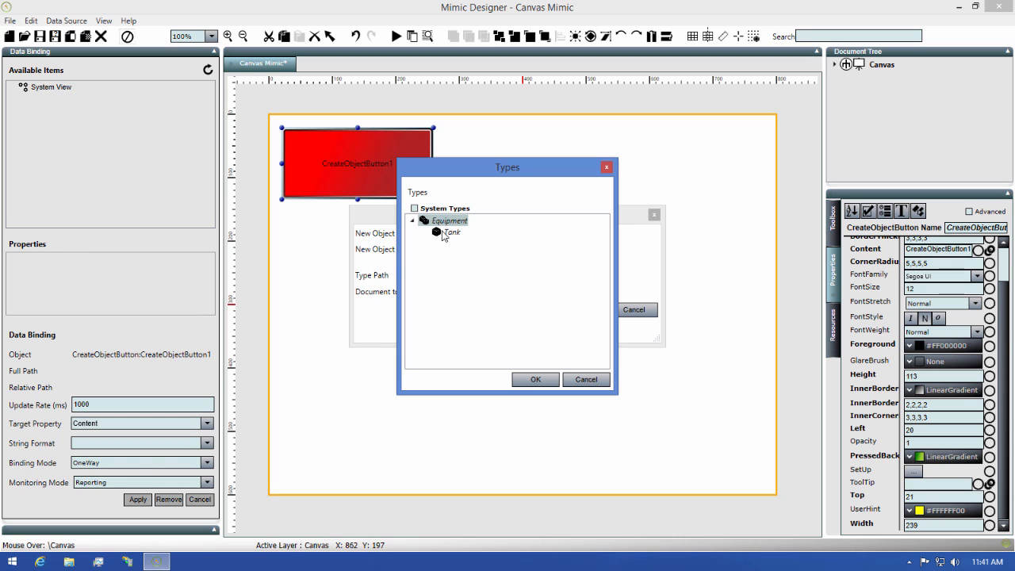
click(443, 232)
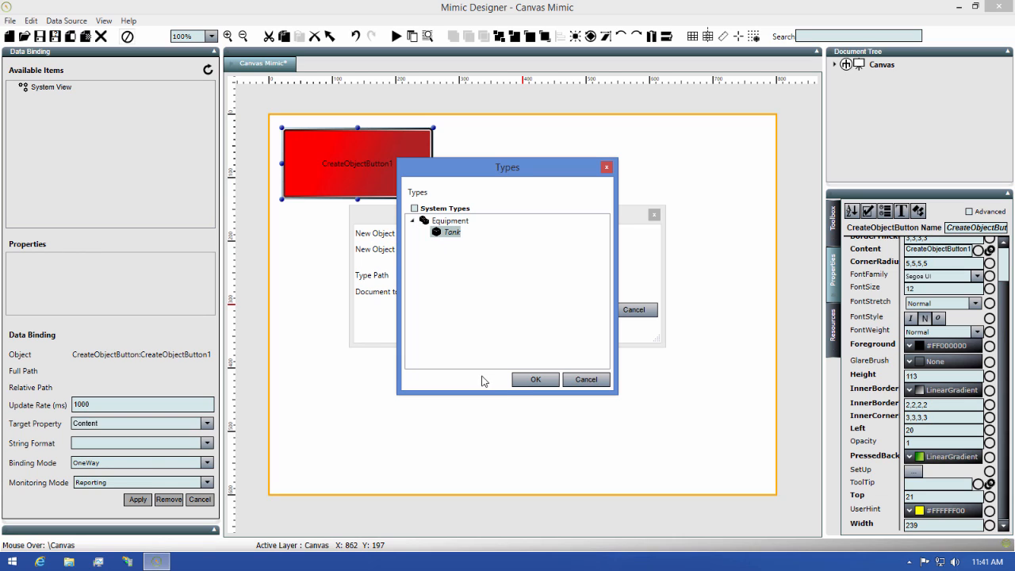
click(527, 380)
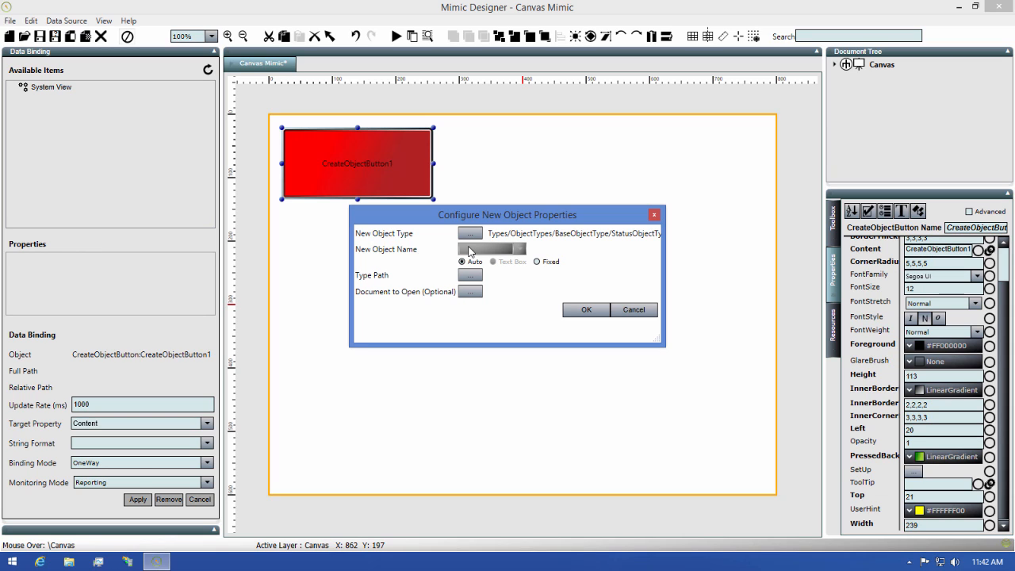
Keep the new object name on Auto, set the type path to Assets, and apply the setup without a document to open
click(537, 263)
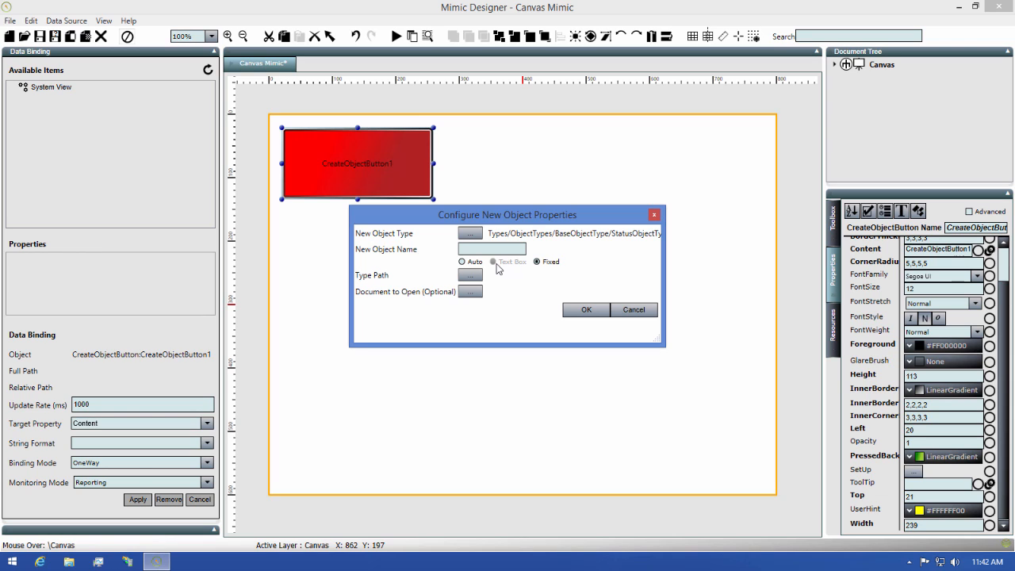
click(462, 262)
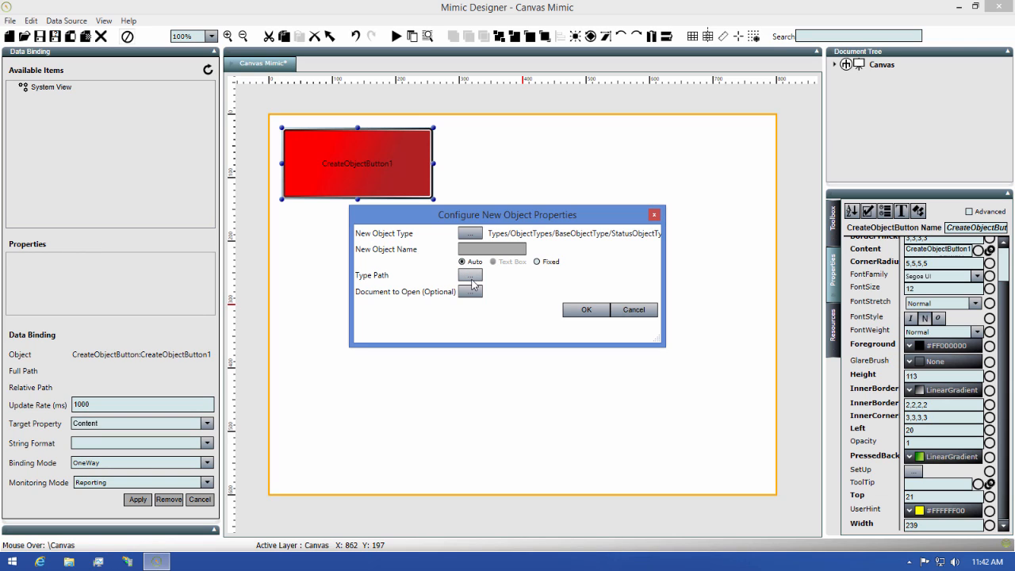
click(471, 275)
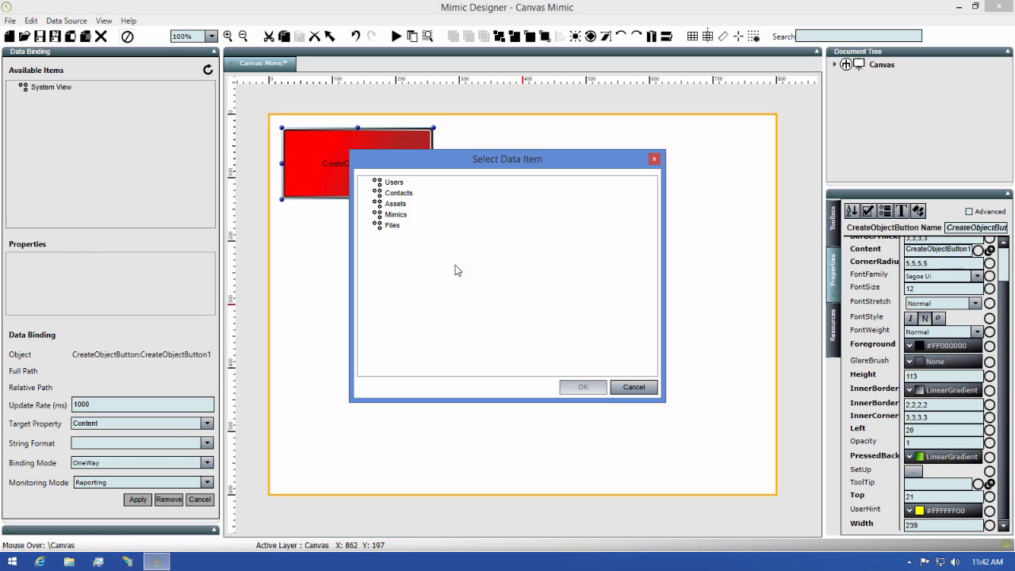
click(390, 204)
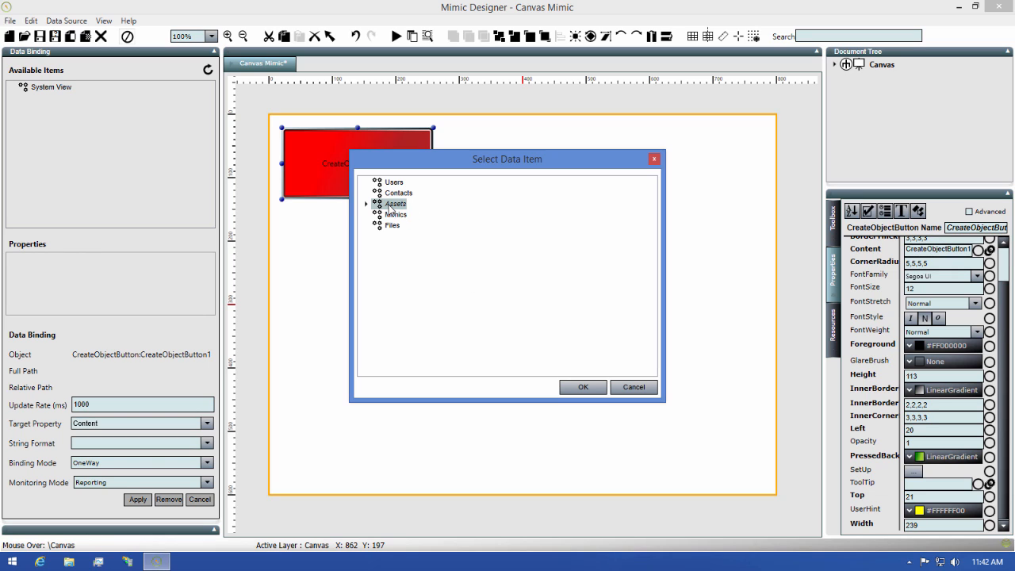
click(585, 392)
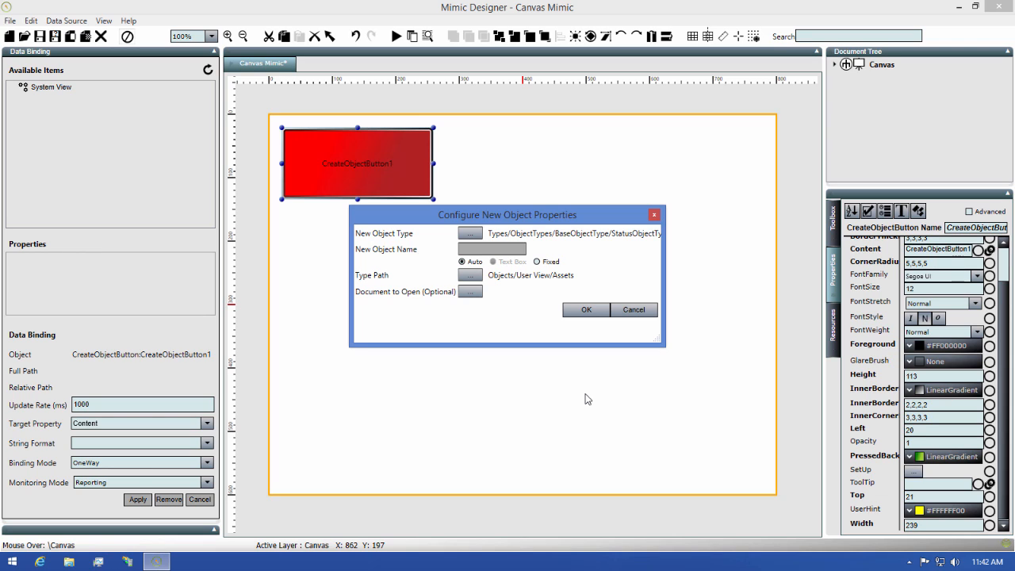
click(471, 293)
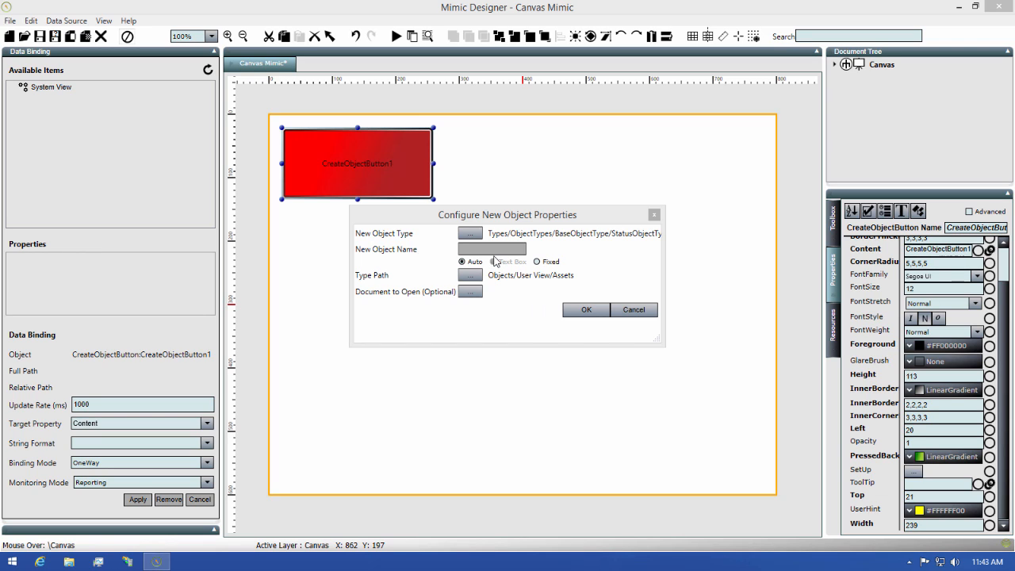
click(584, 311)
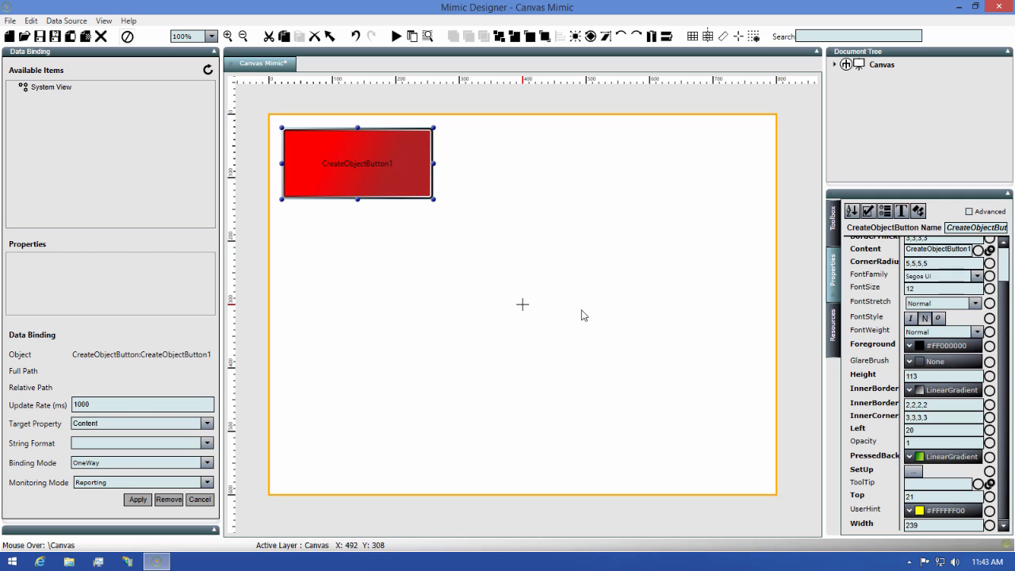
Draw a Data Text Box on the canvas just below the Create Object Button, slightly narrower than the button
click(832, 222)
scroll(896, 379, down, 1)
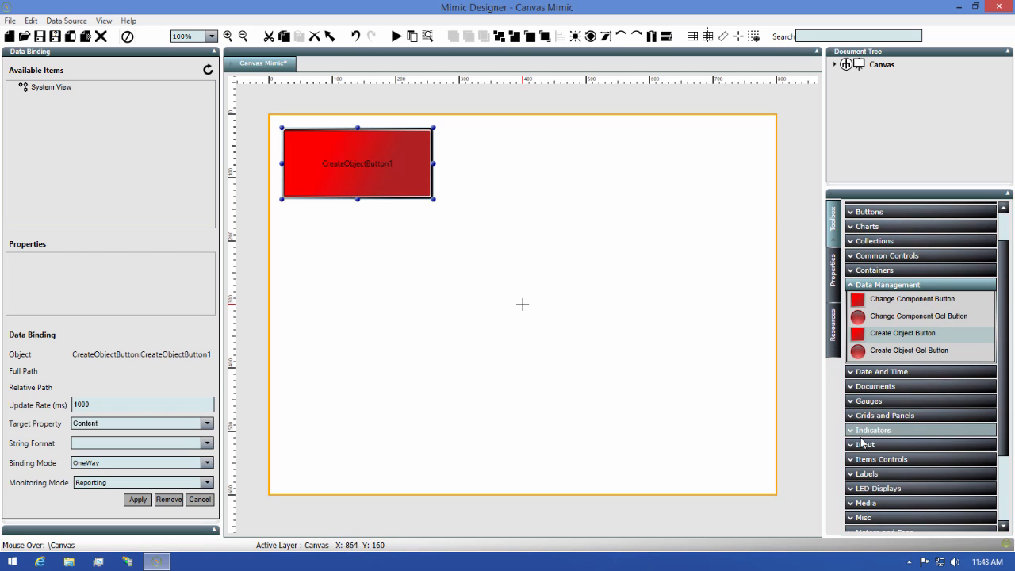
click(863, 445)
click(889, 459)
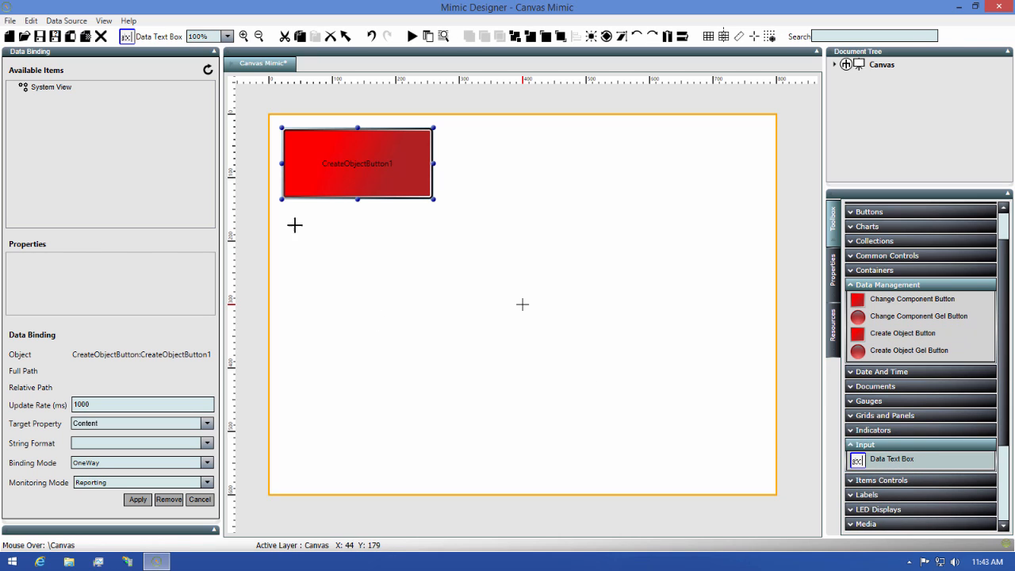
drag(299, 216, 420, 246)
Configure the Create Object Button's SetUp to take the new object name from the text box DataTextBox1
click(405, 192)
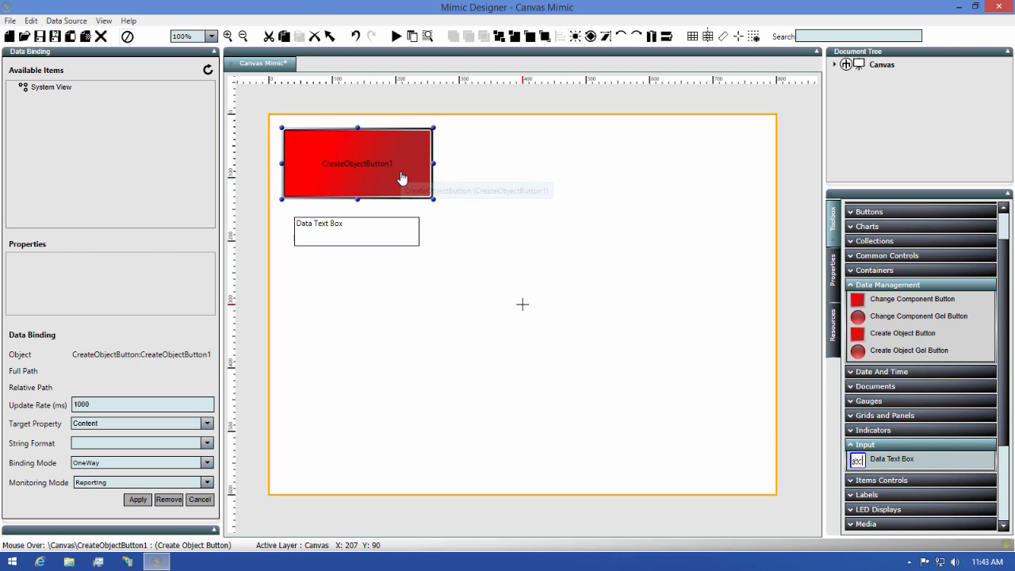
click(833, 284)
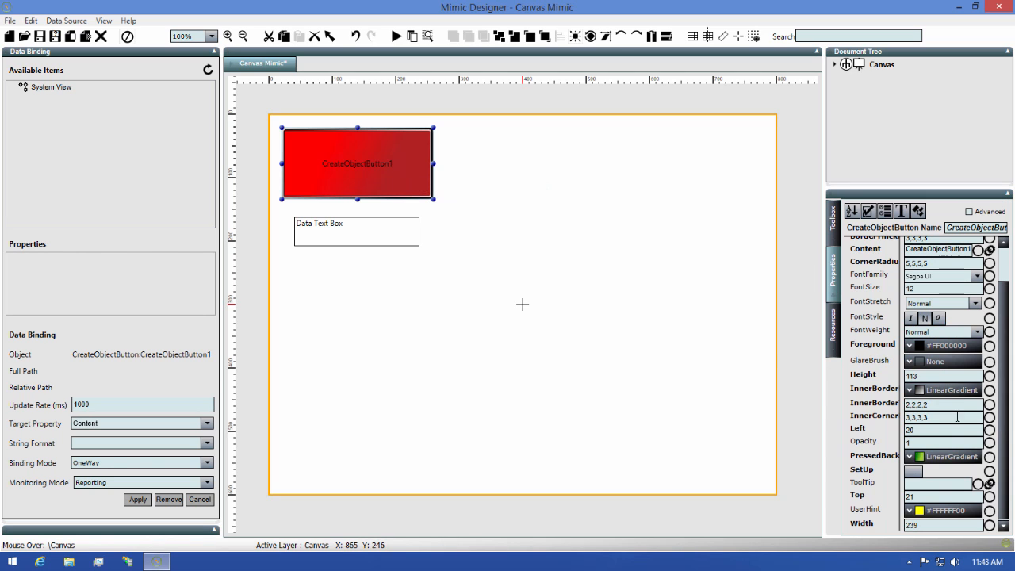
click(913, 471)
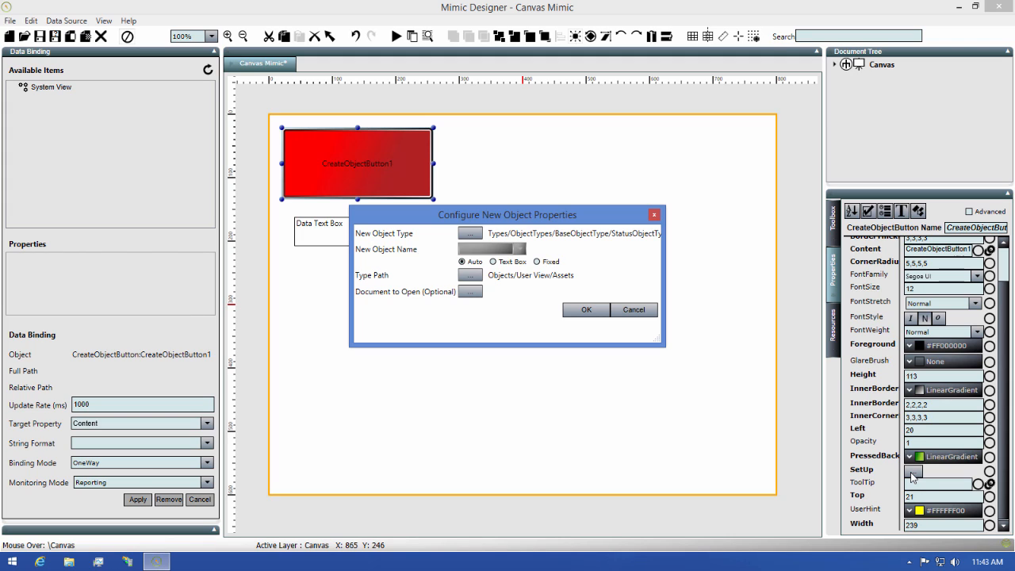
click(493, 262)
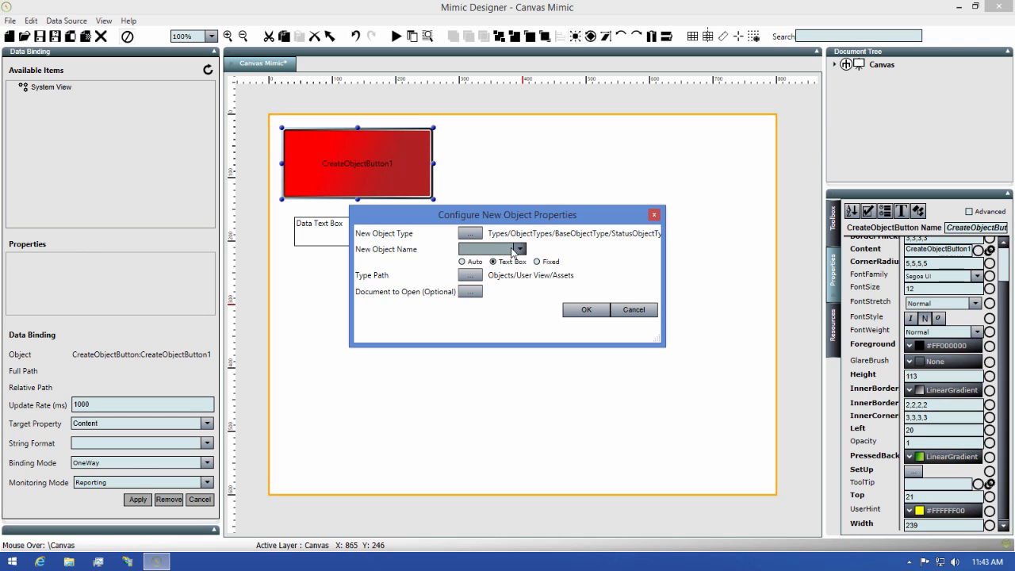
click(519, 249)
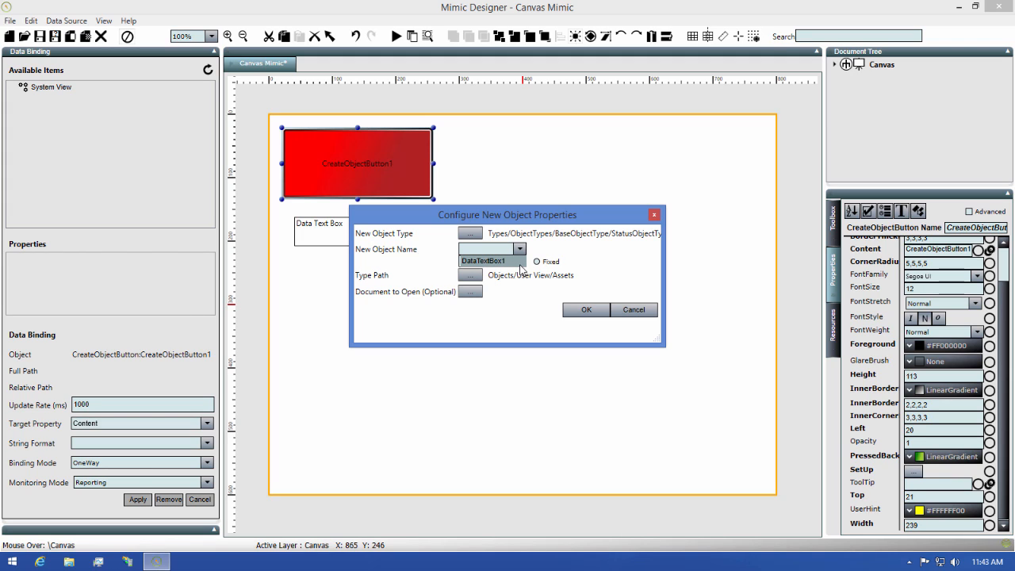
click(520, 266)
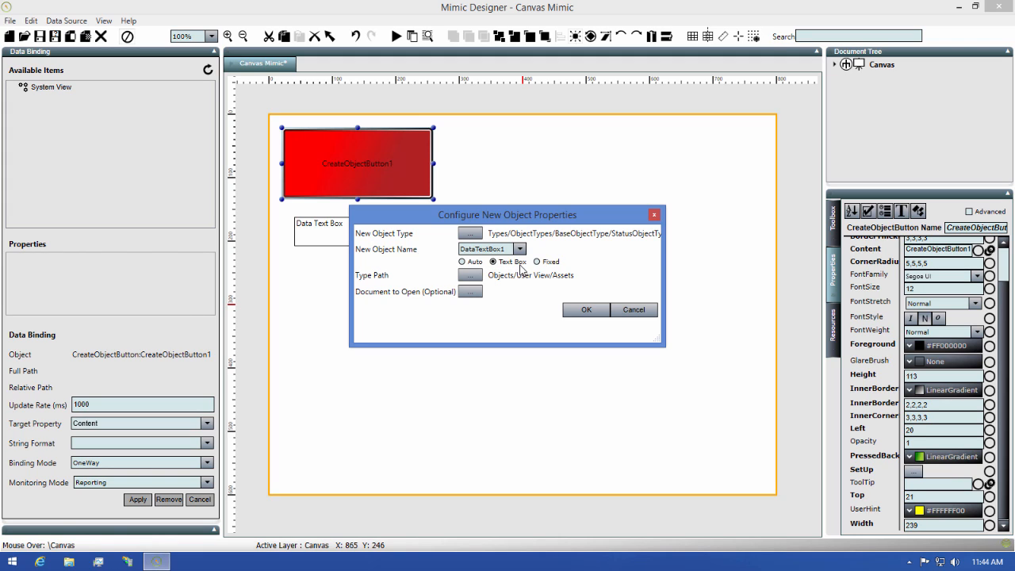
click(583, 310)
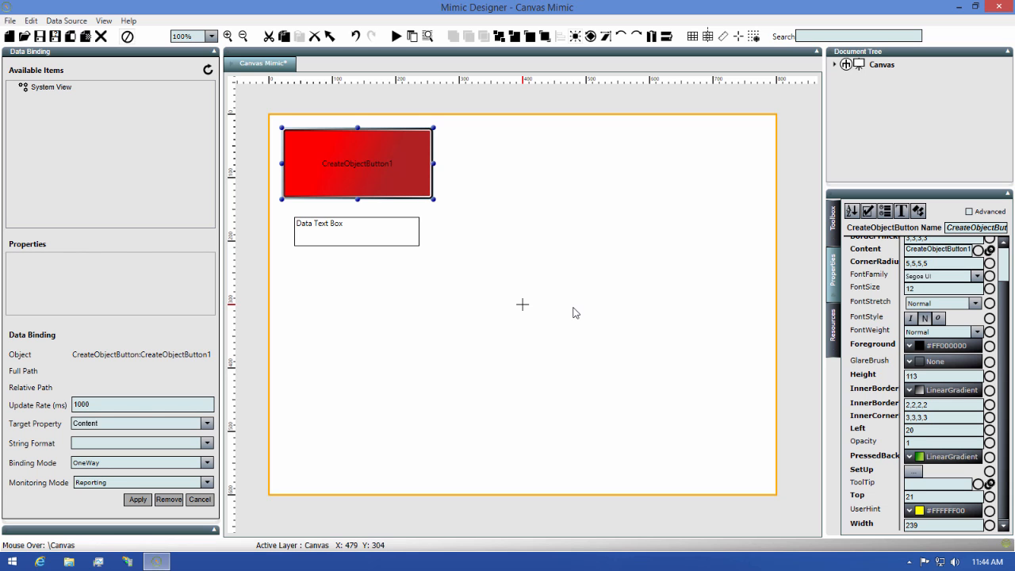
Launch Data Model Designer, connect to the server, and expand the Assets group to examine its existing objects
key(super)
text(data model Designer)
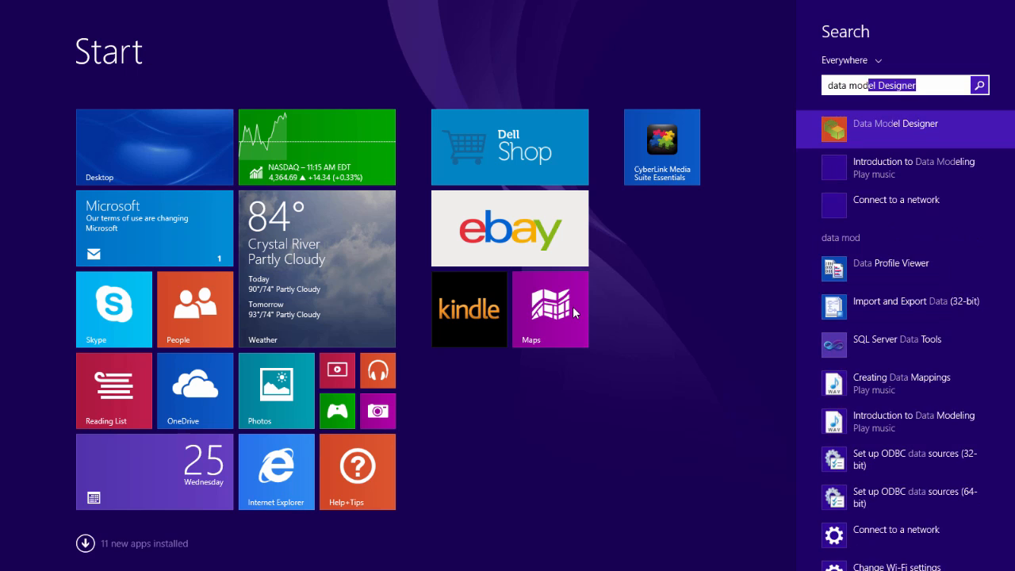
click(867, 136)
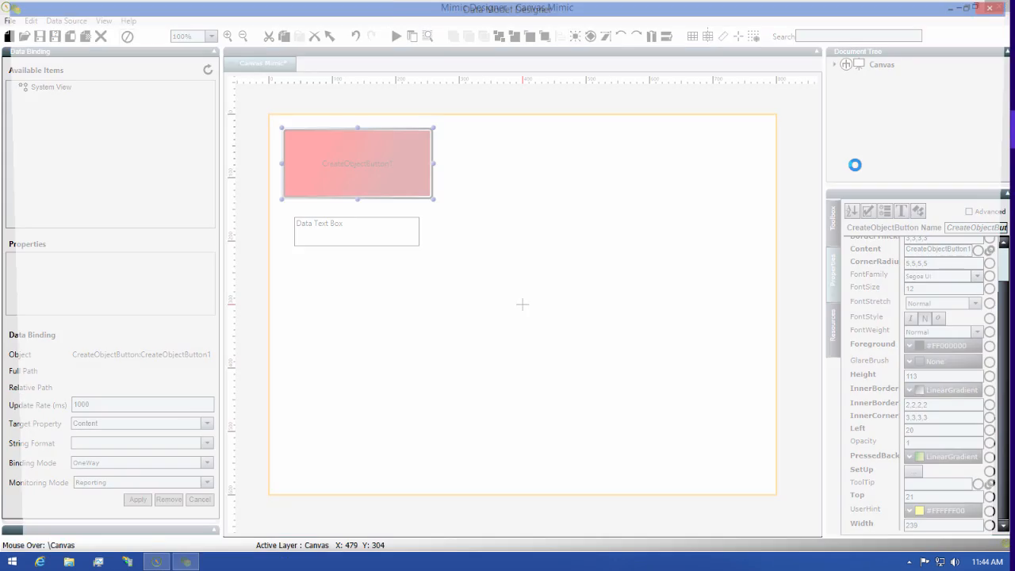
click(631, 393)
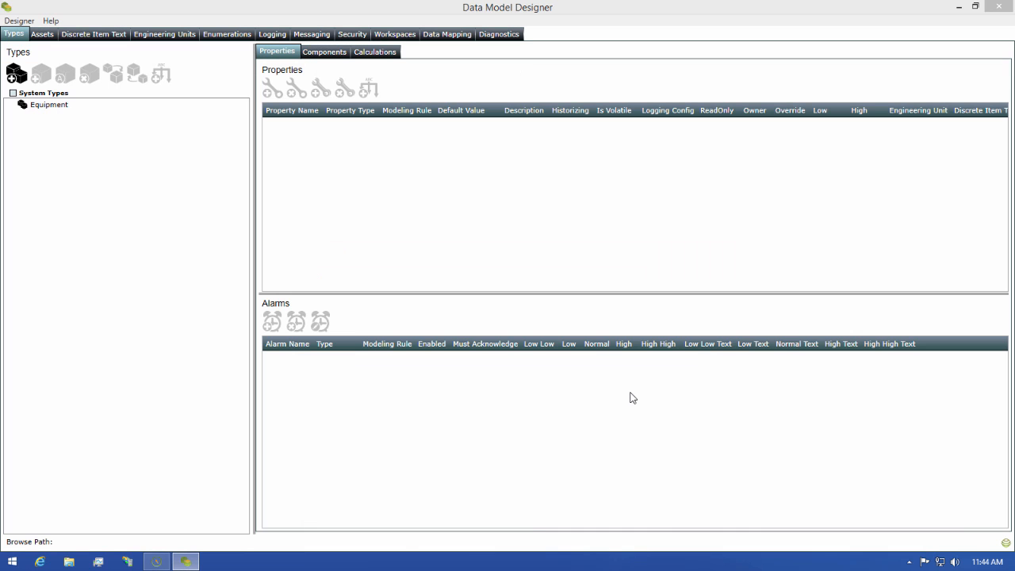
click(42, 35)
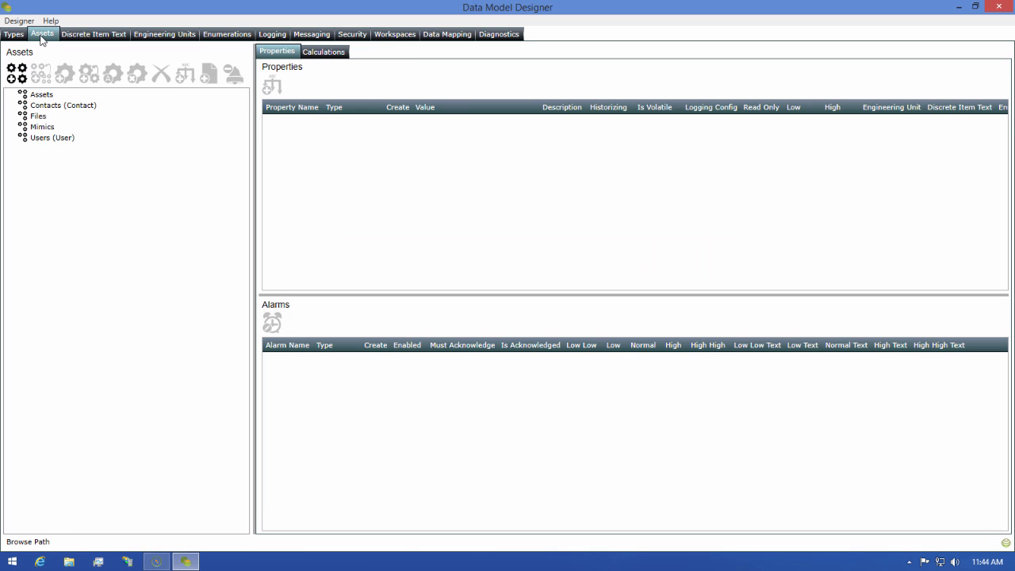
double_click(32, 96)
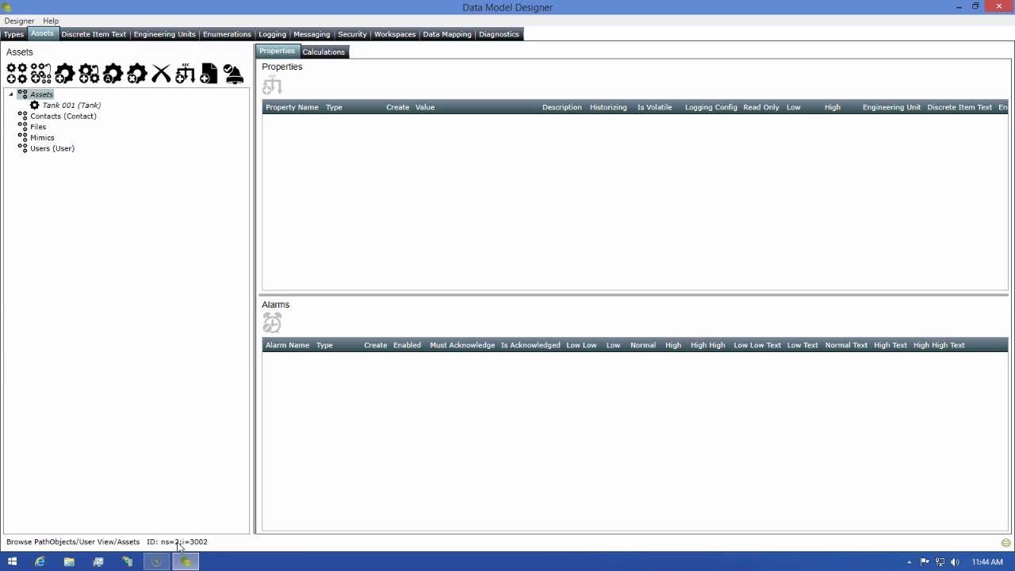
Switch back to Mimic Designer and run the mimic, saving it as Canvas Mimic in the Mimics folder
click(158, 564)
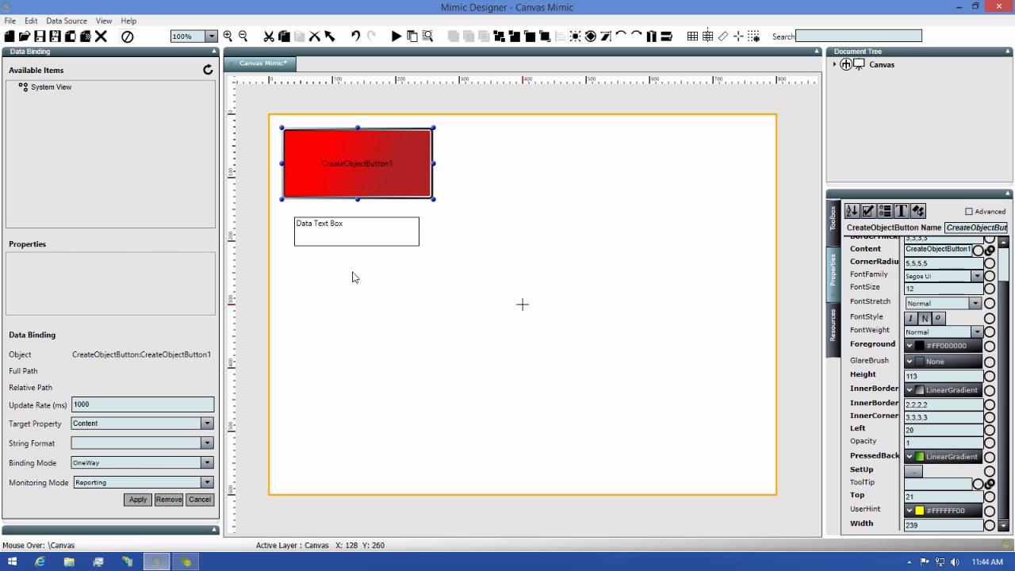
click(397, 36)
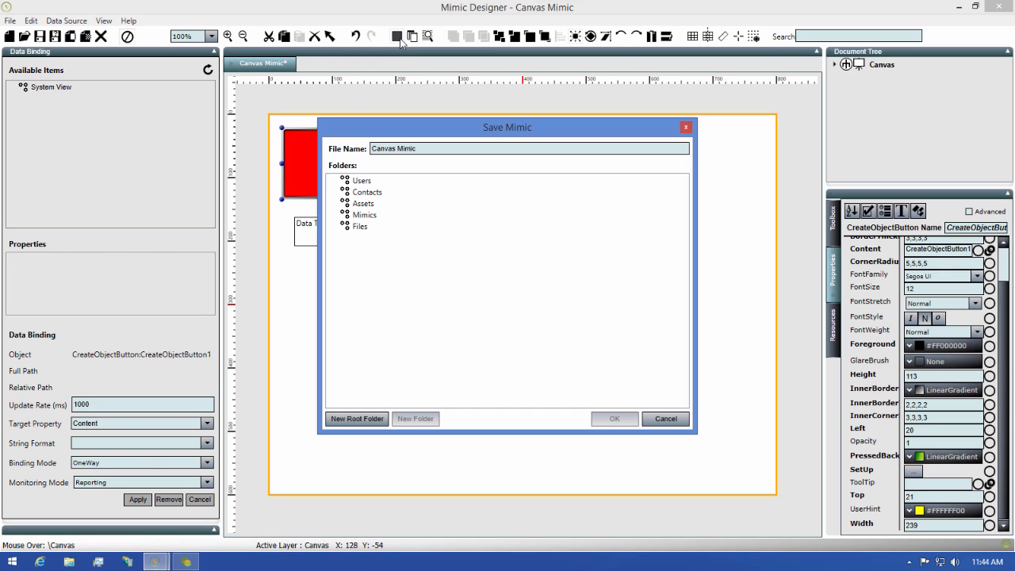
click(370, 215)
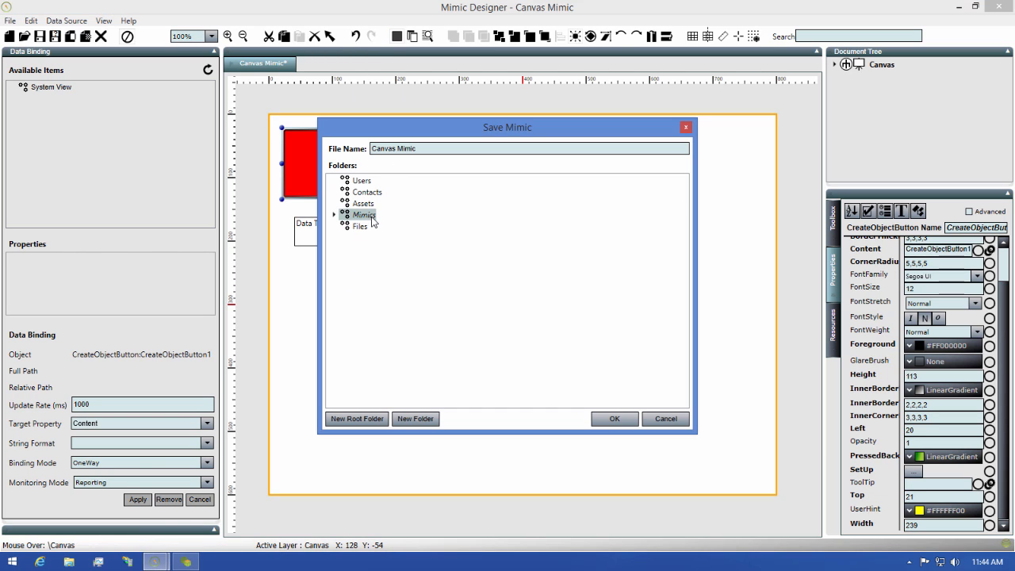
click(614, 418)
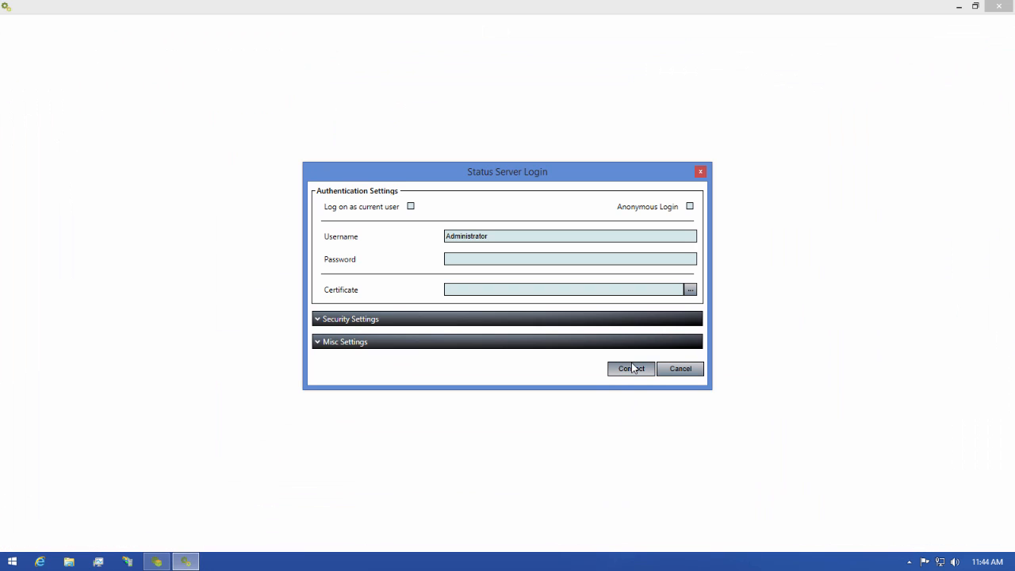
Connect the running mimic to the server, create an object named Tank 002 with the Create Object Button, and close the runtime
click(633, 368)
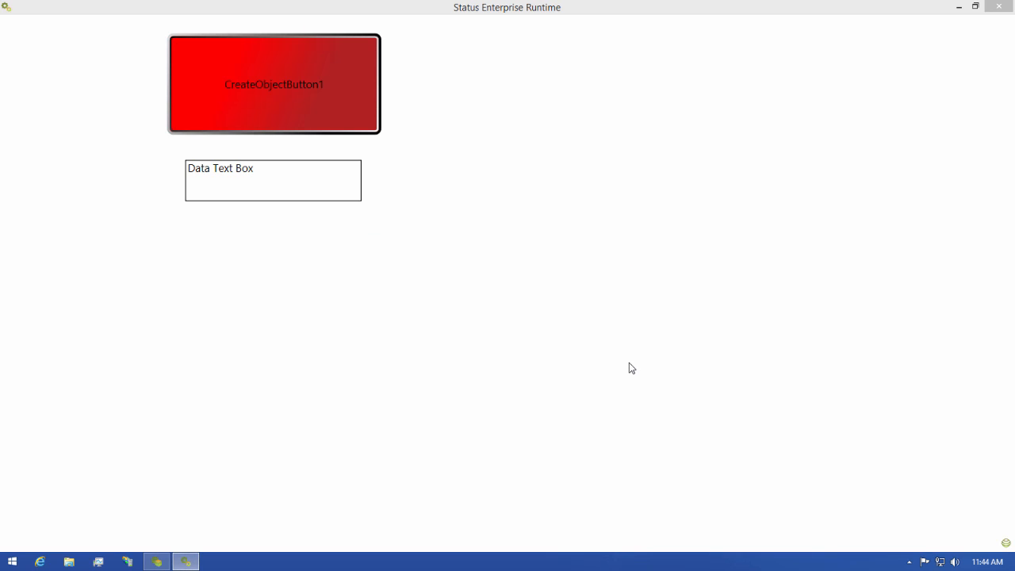
drag(254, 169, 181, 182)
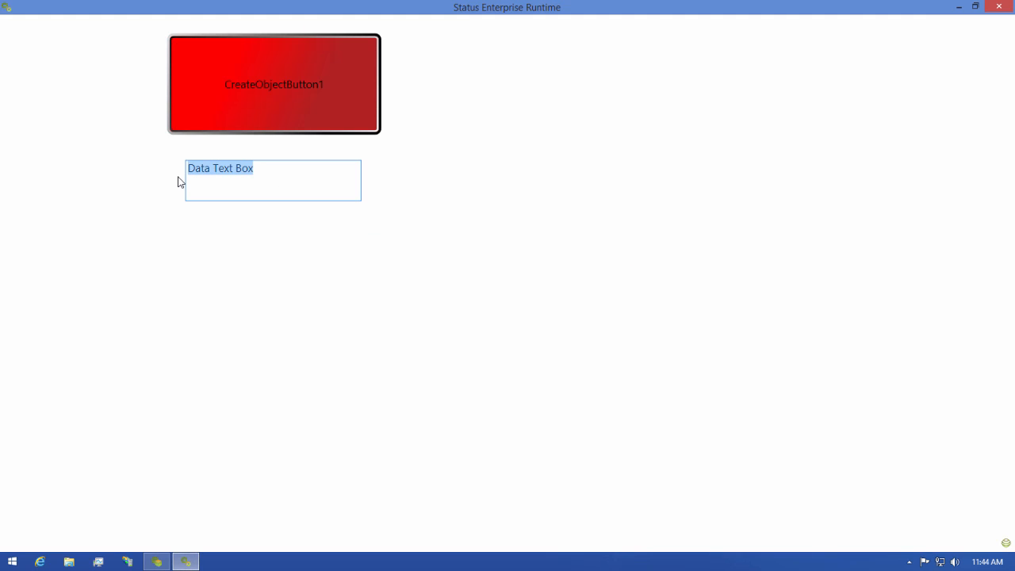
text(Tank 002)
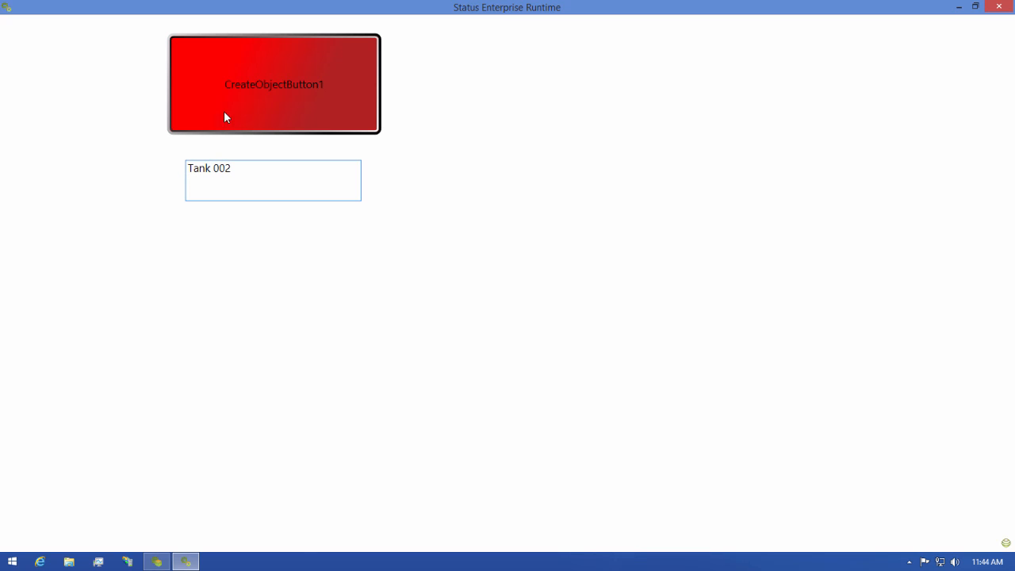
click(241, 95)
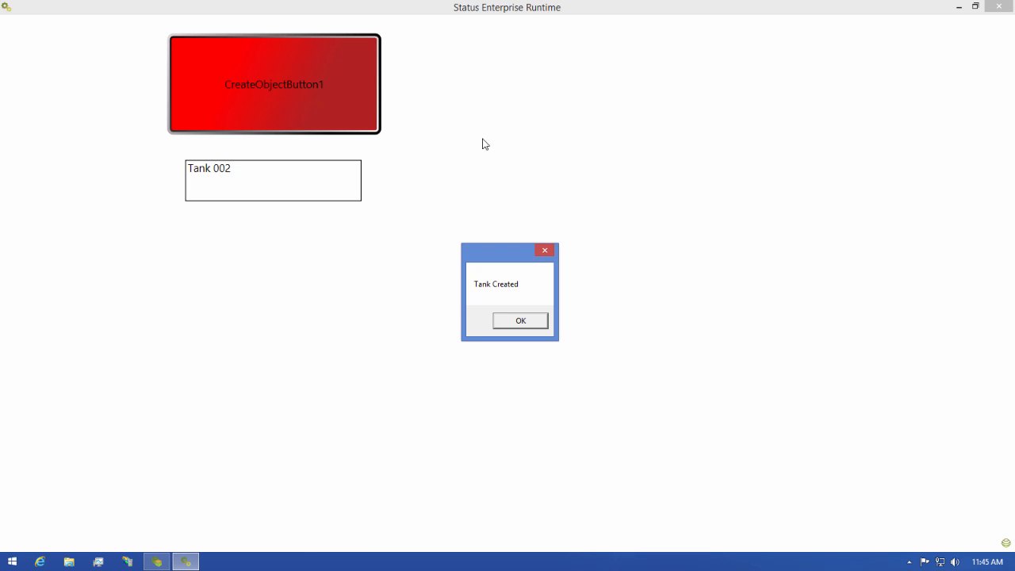
click(521, 321)
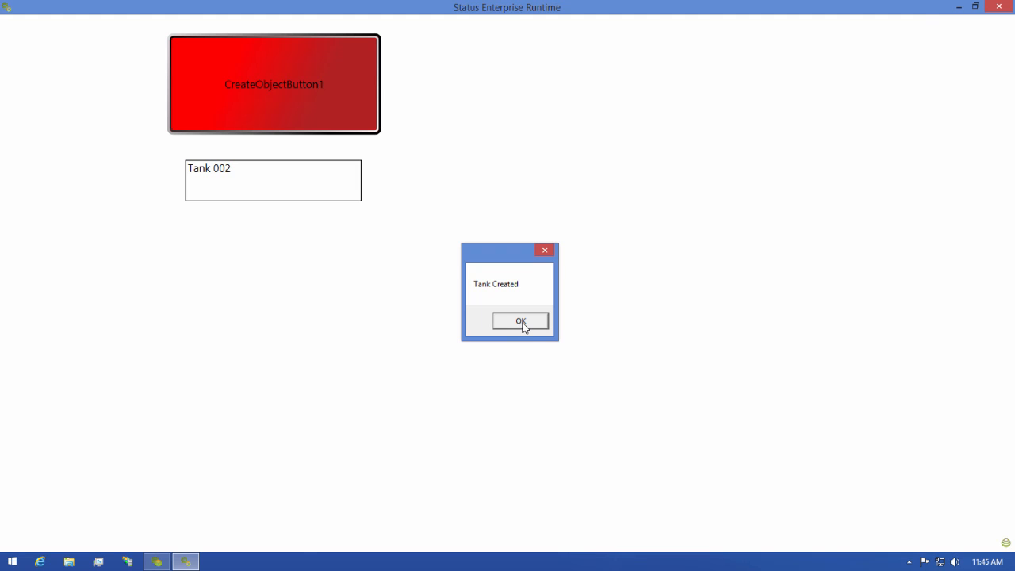
click(992, 9)
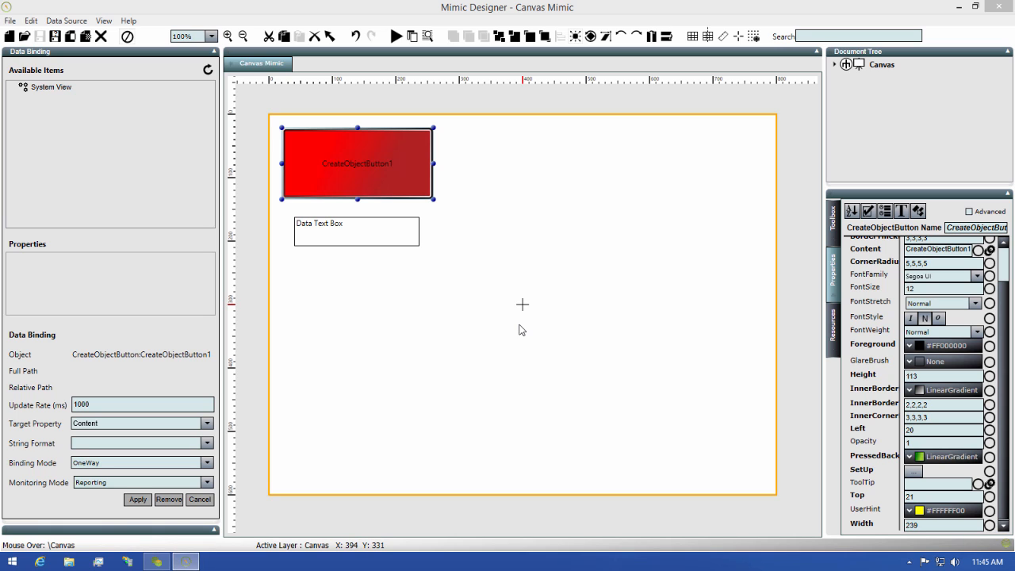
Switch to Data Model Designer, refresh the model, and expand the Assets group to check for the new tank object
click(157, 564)
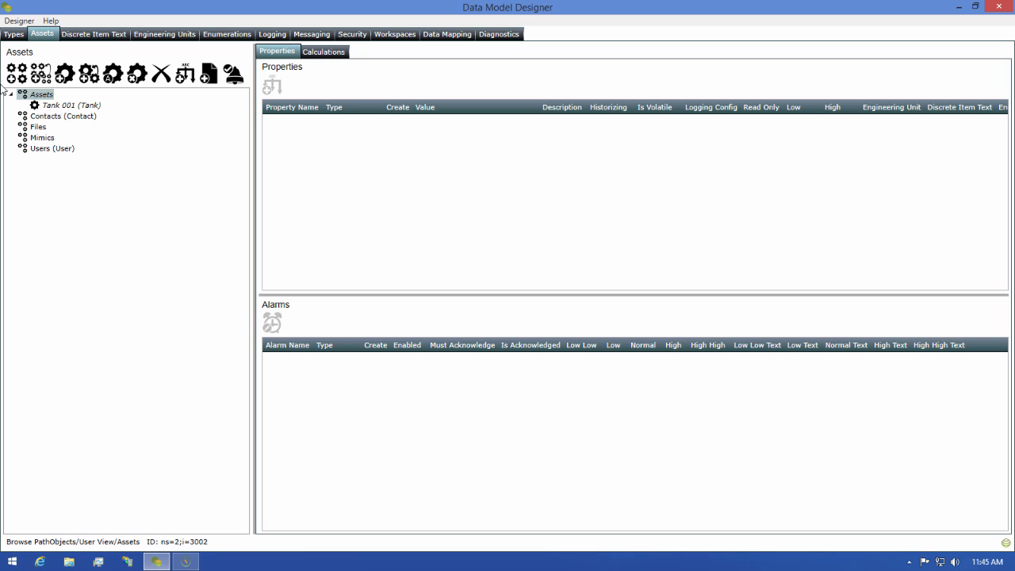
click(13, 22)
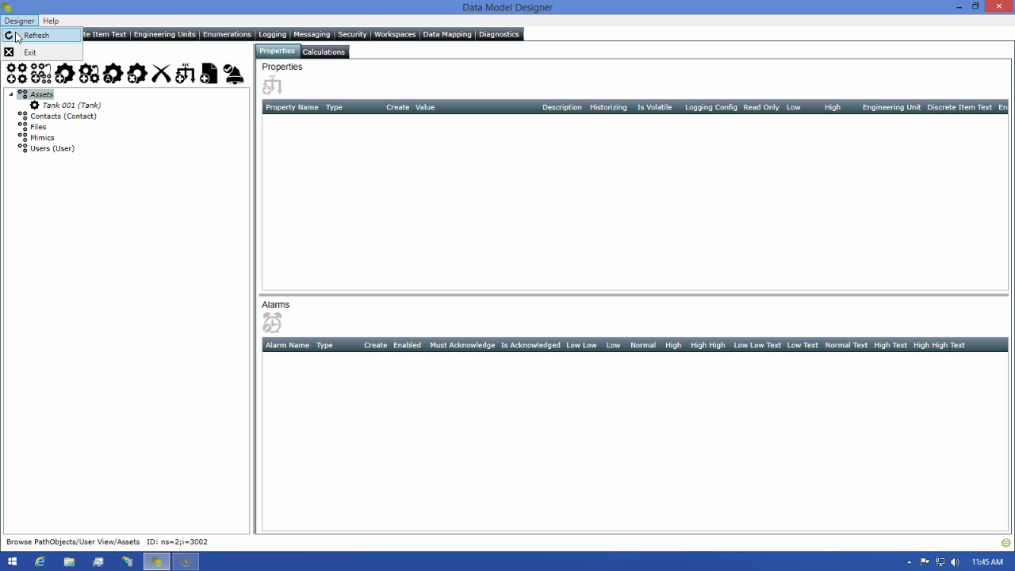
click(19, 36)
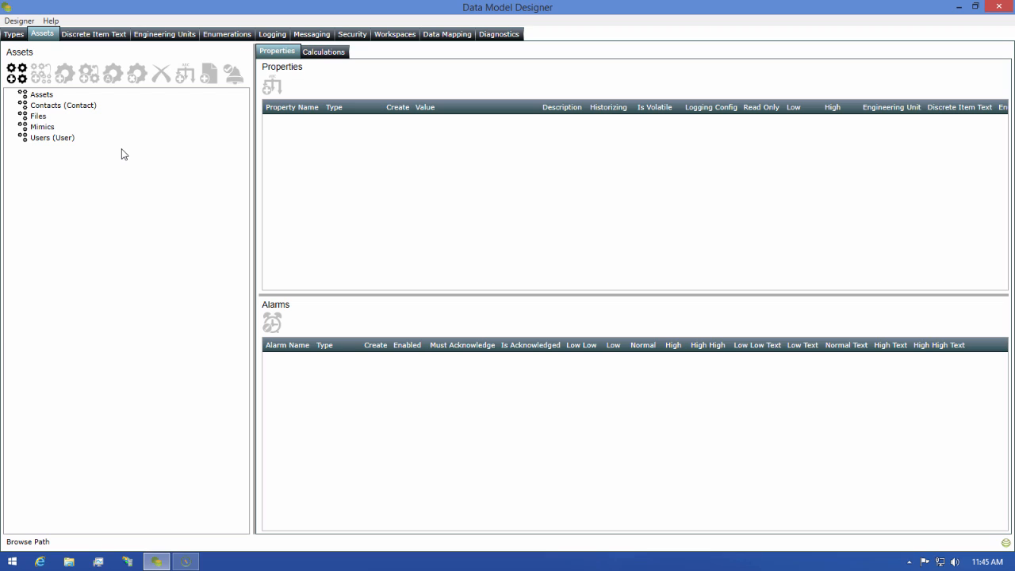
double_click(22, 96)
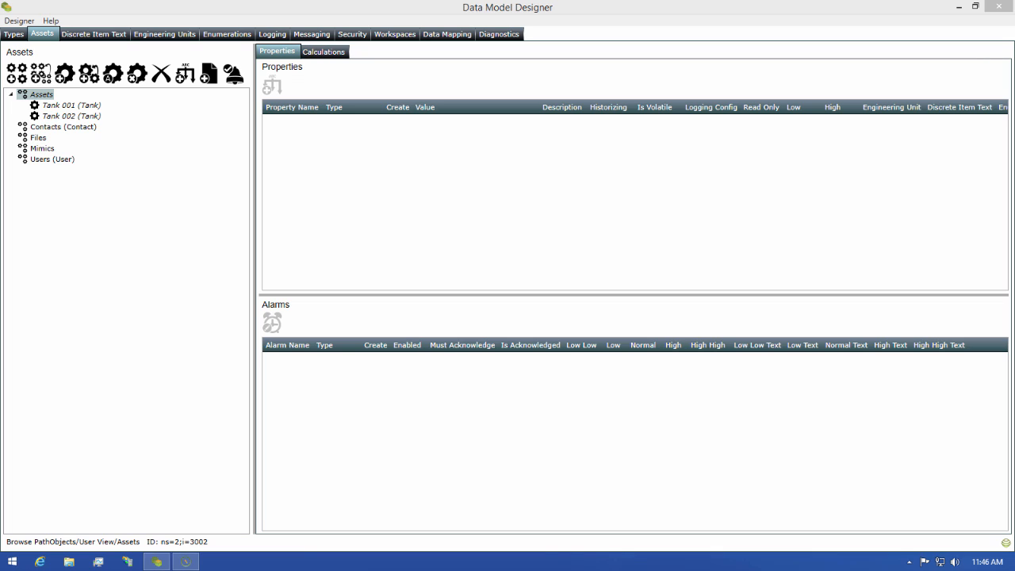
Add a component of system type User named Technical Contact to the Tank type under Equipment
click(6, 36)
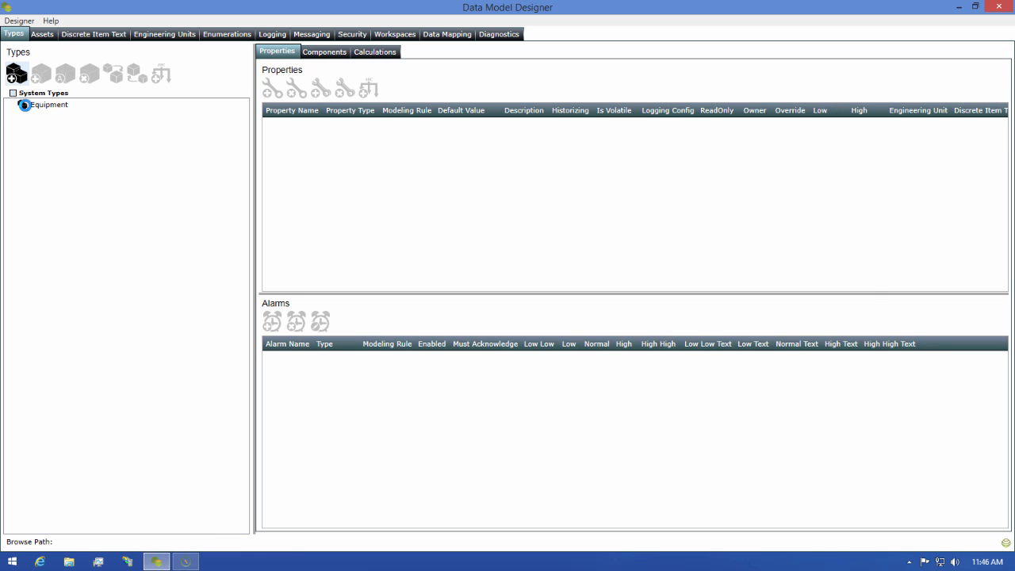
click(24, 103)
click(35, 116)
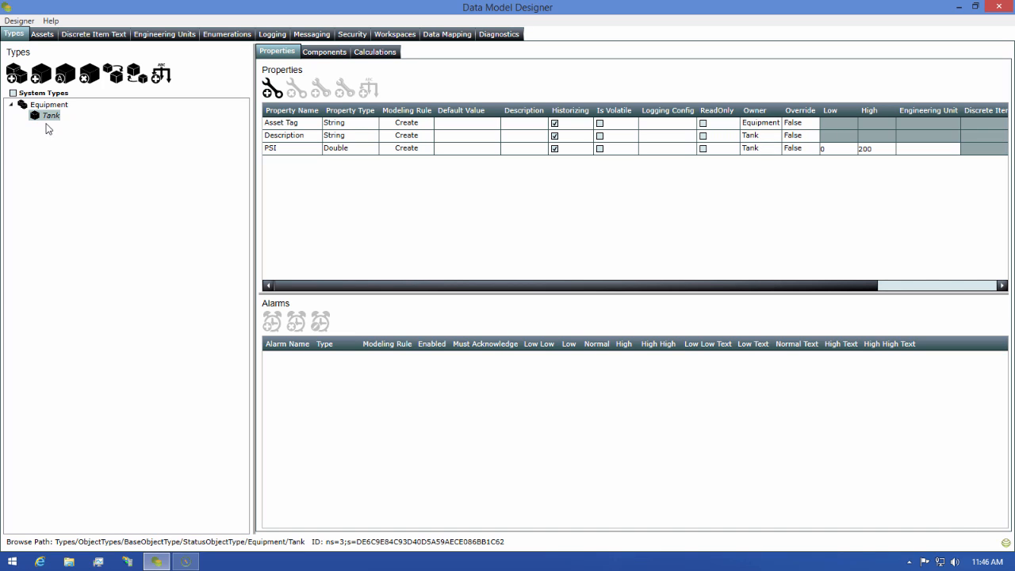
click(333, 53)
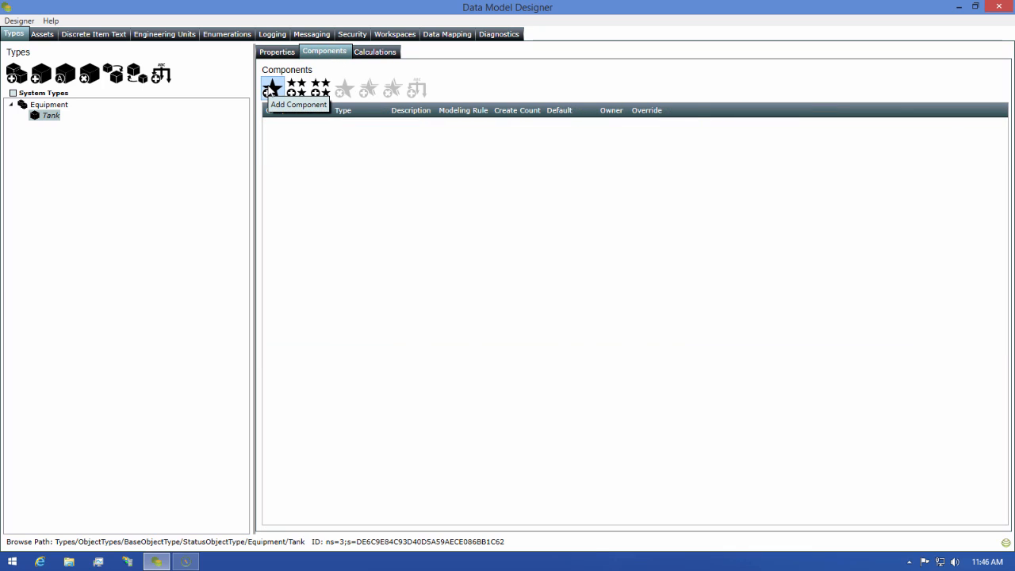
click(270, 89)
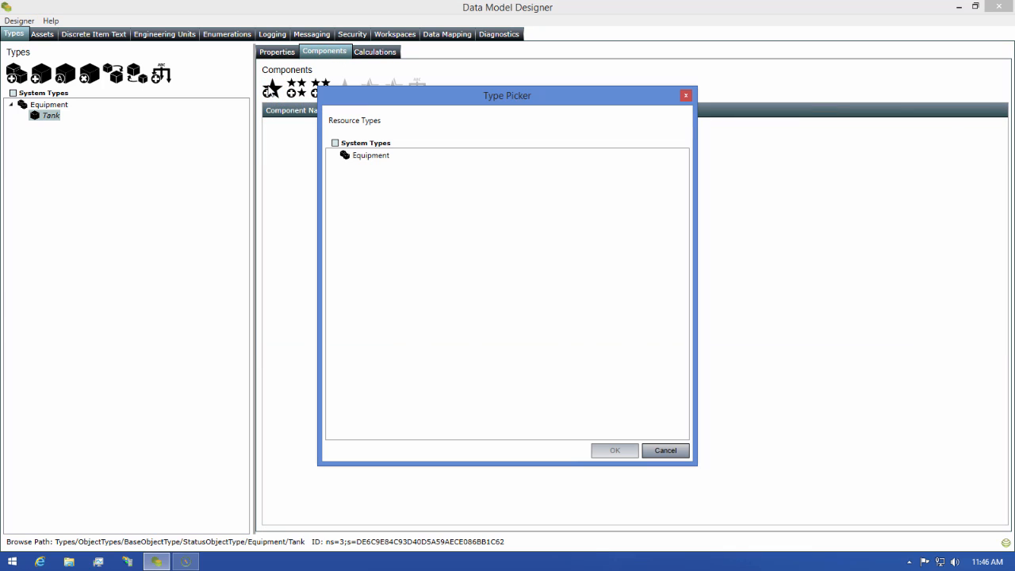
click(335, 143)
double_click(352, 168)
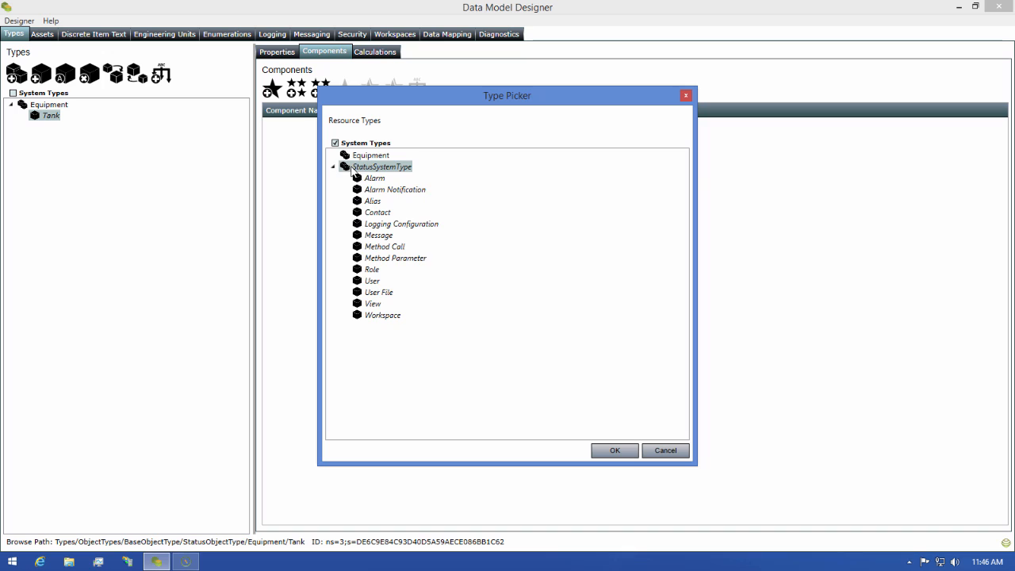
click(372, 282)
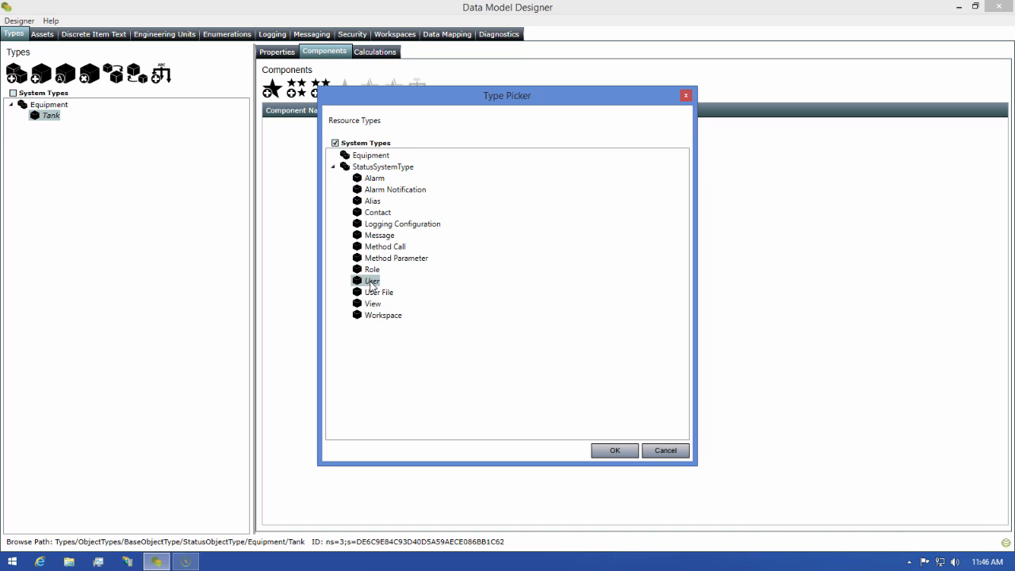
click(614, 451)
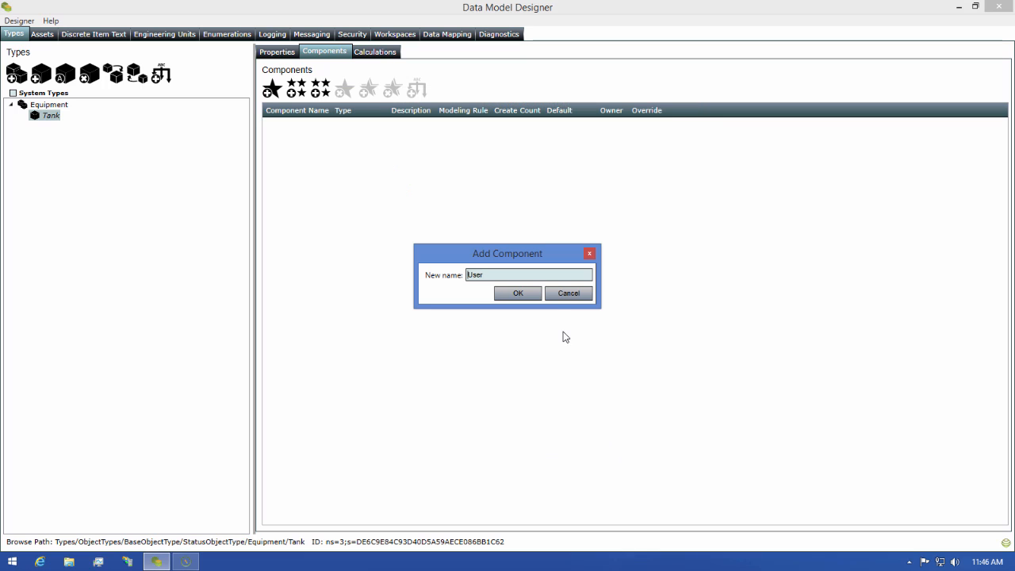
drag(492, 275, 420, 279)
text(Technical Contact)
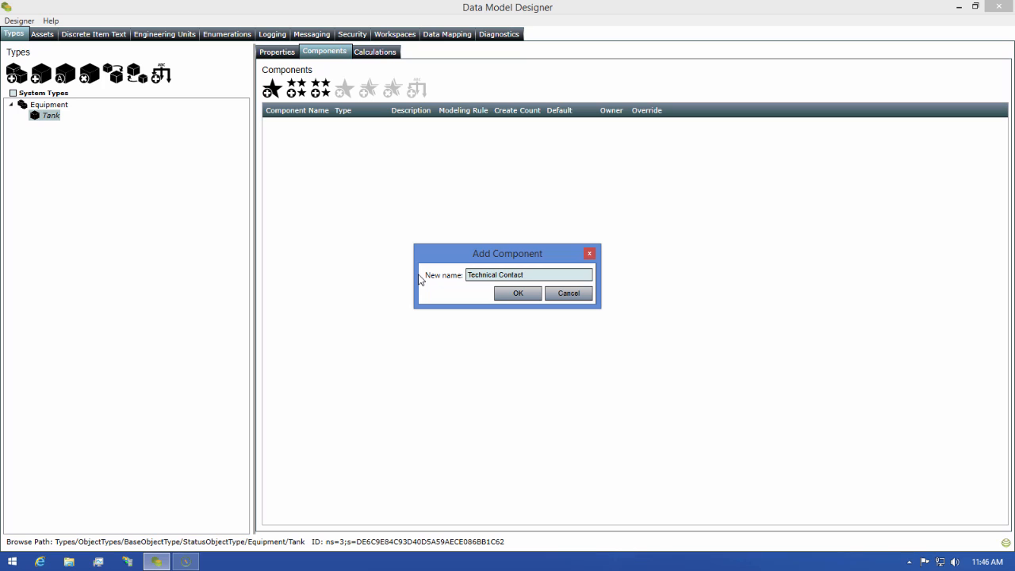
click(499, 293)
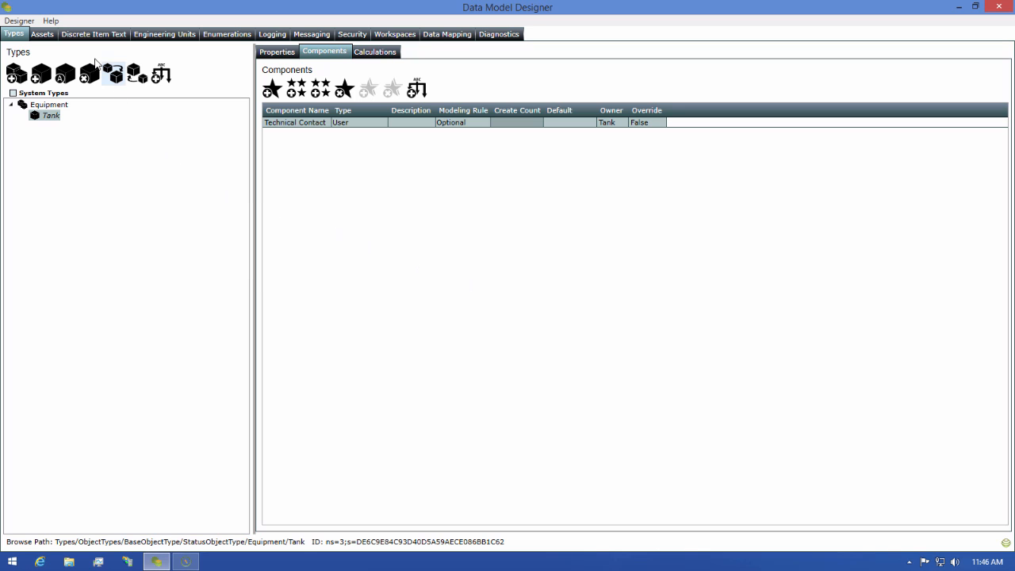
Assign the existing Administrator user account to the Technical Contact component of Tank 001 in Assets
click(42, 34)
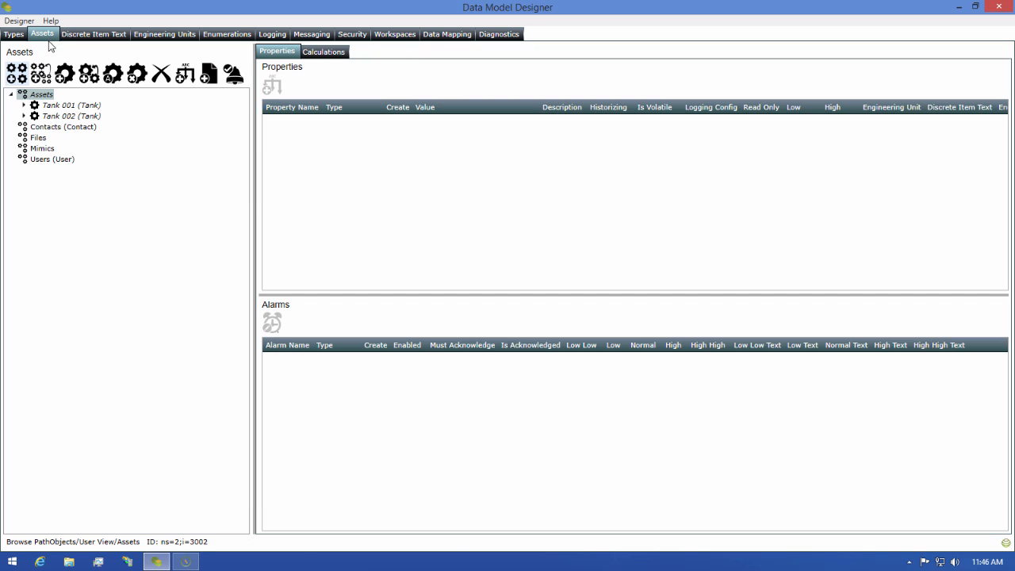
click(60, 104)
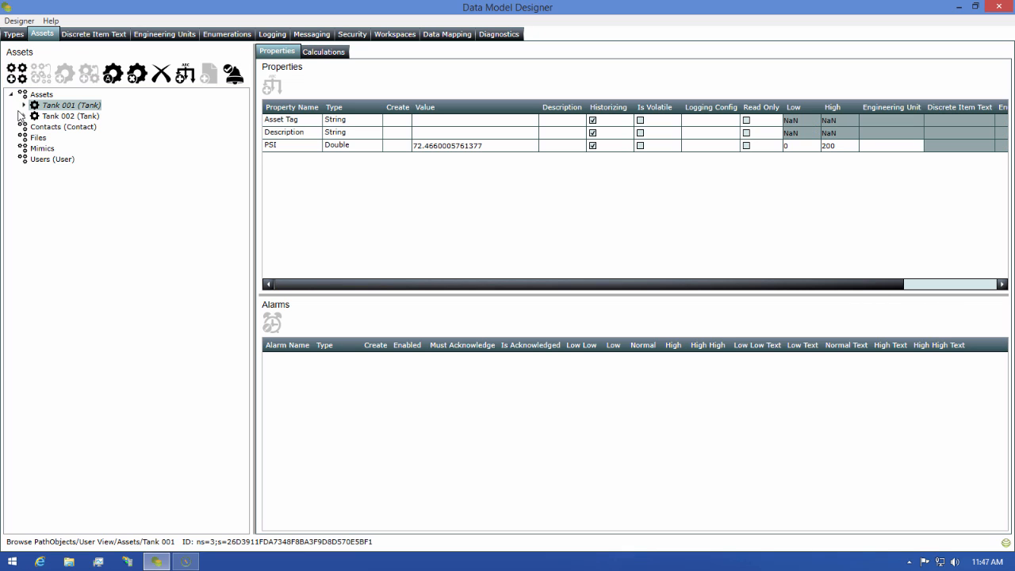
click(24, 105)
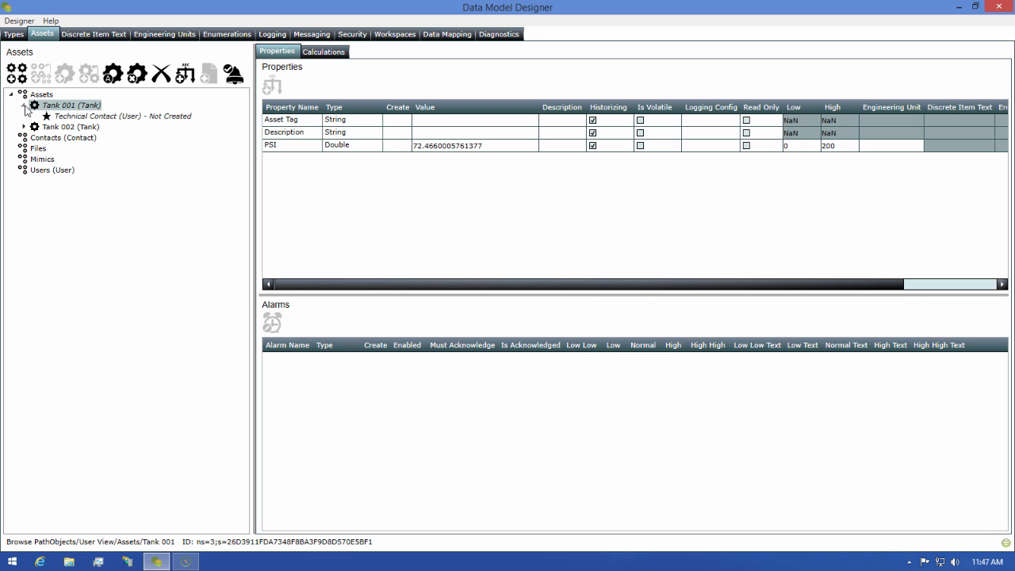
click(96, 117)
right_click(96, 118)
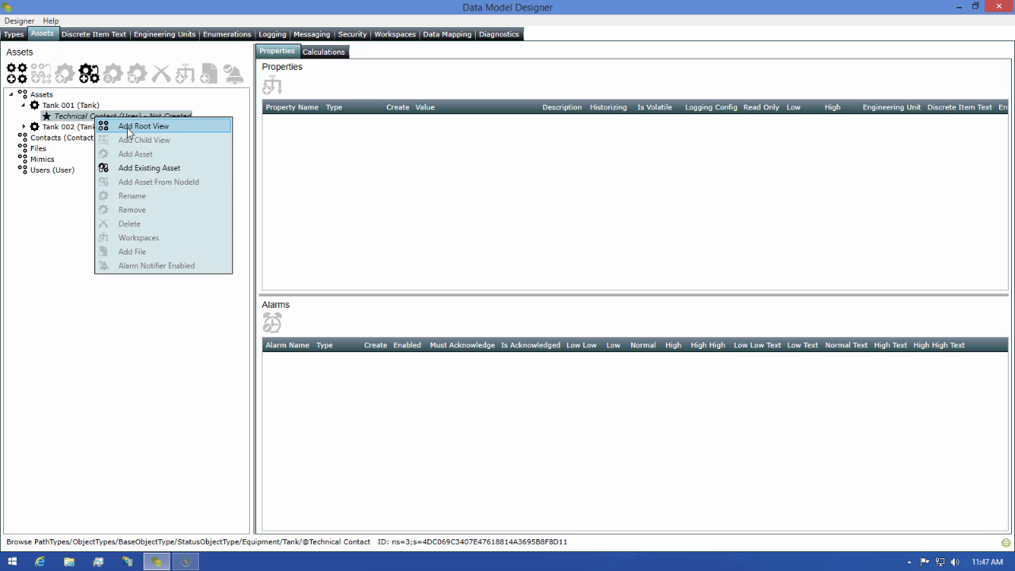
click(144, 168)
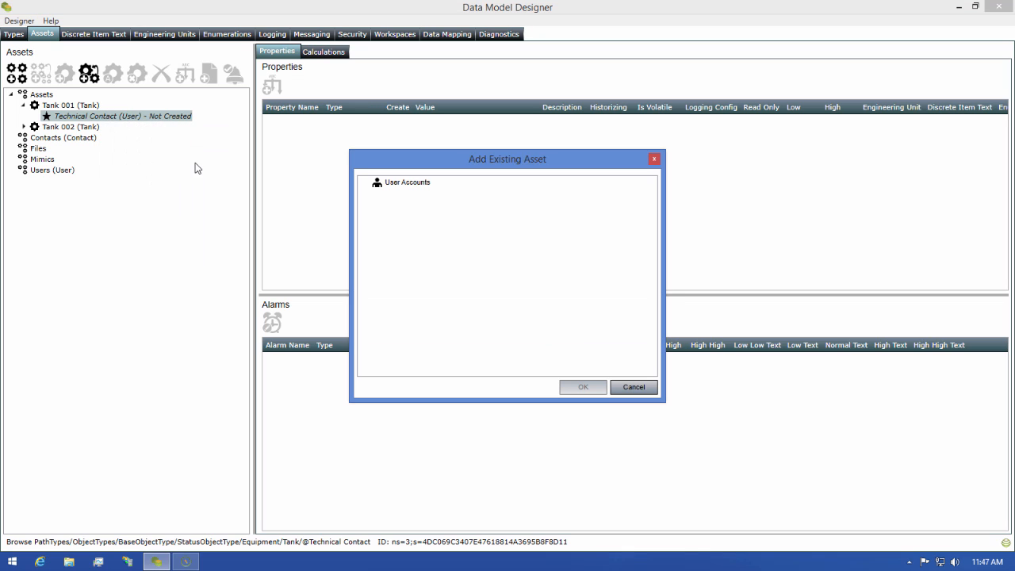
double_click(396, 184)
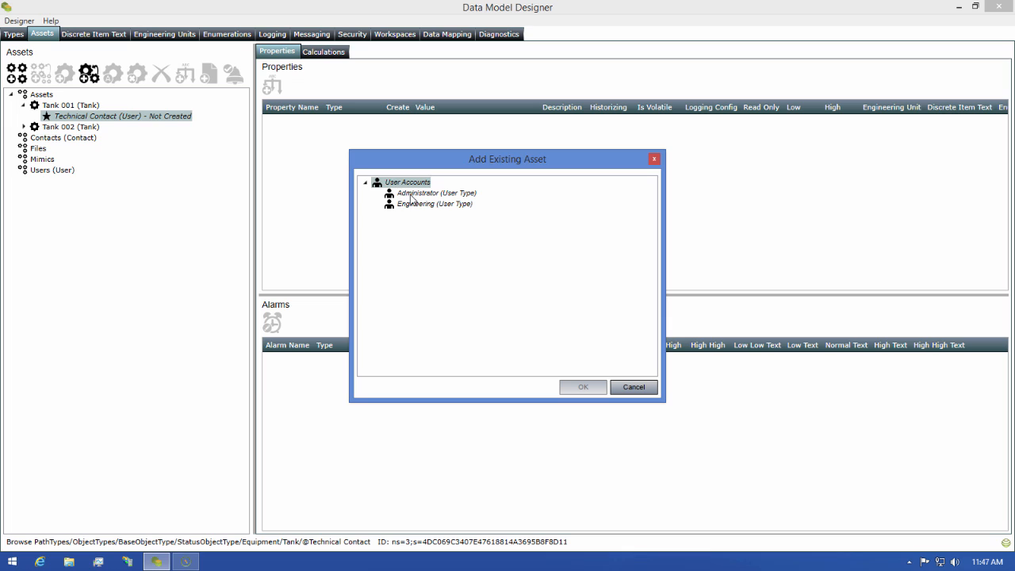
click(411, 195)
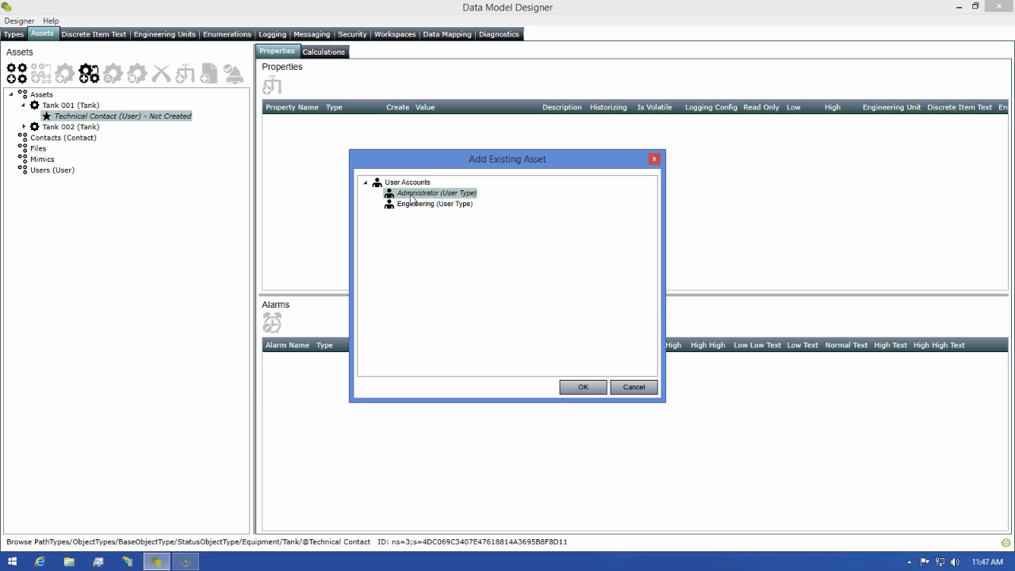
click(585, 389)
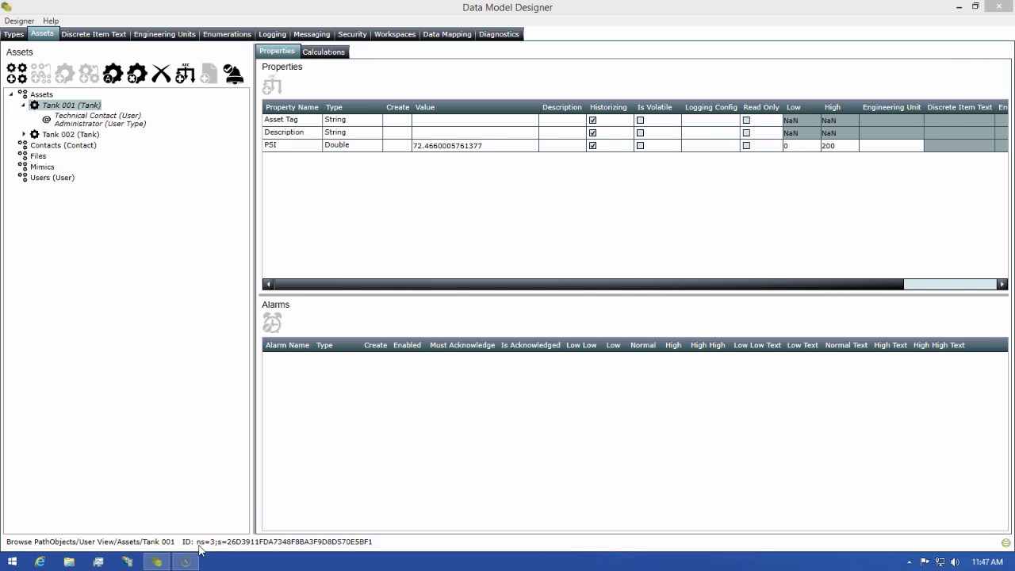
Switch to Mimic Designer and draw a Change Component Button about 264 by 151 beside the Create Object Button
mouse_move(188, 562)
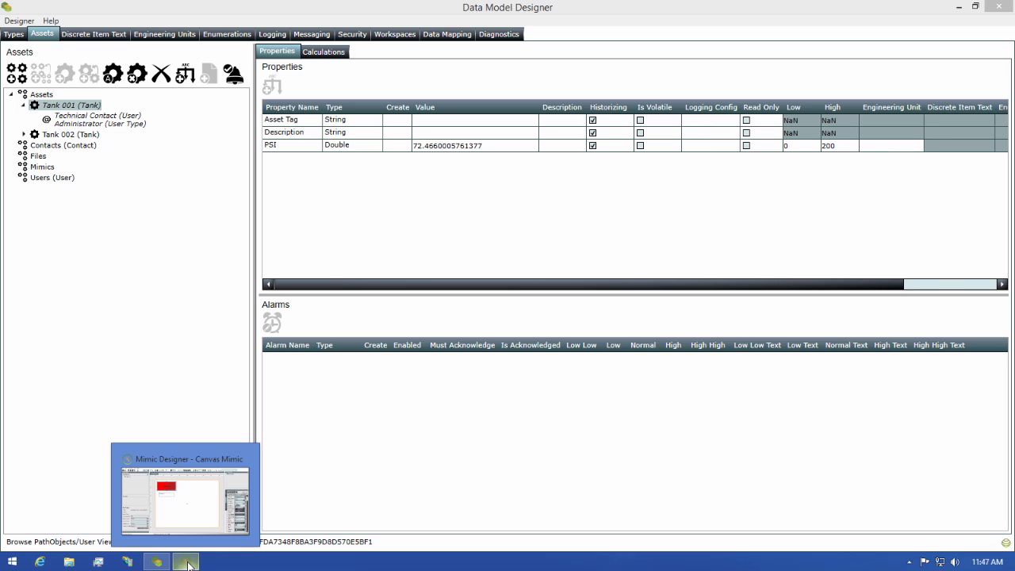
click(188, 563)
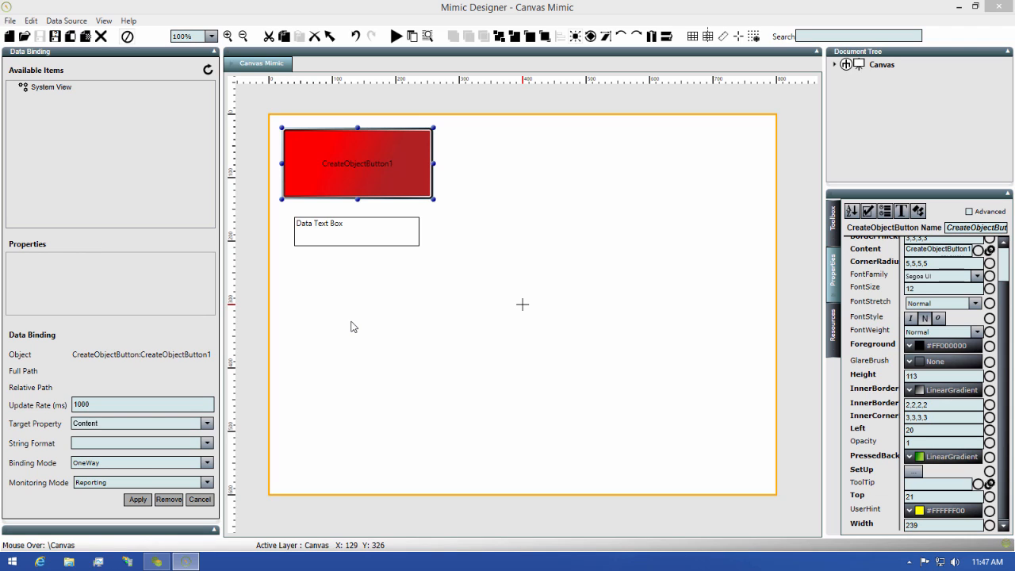
click(834, 224)
scroll(868, 357, down, 2)
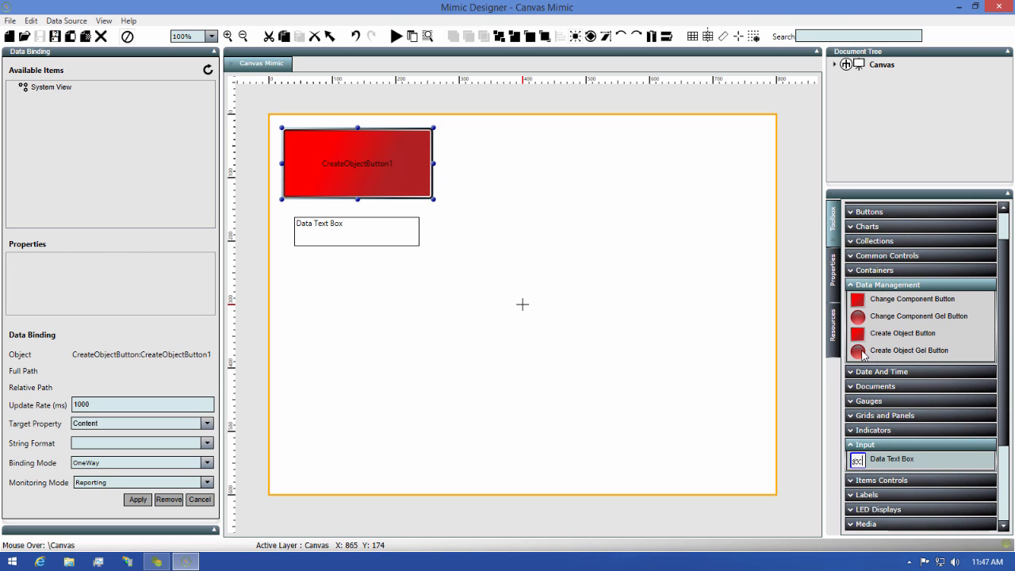
click(862, 305)
drag(467, 149, 635, 245)
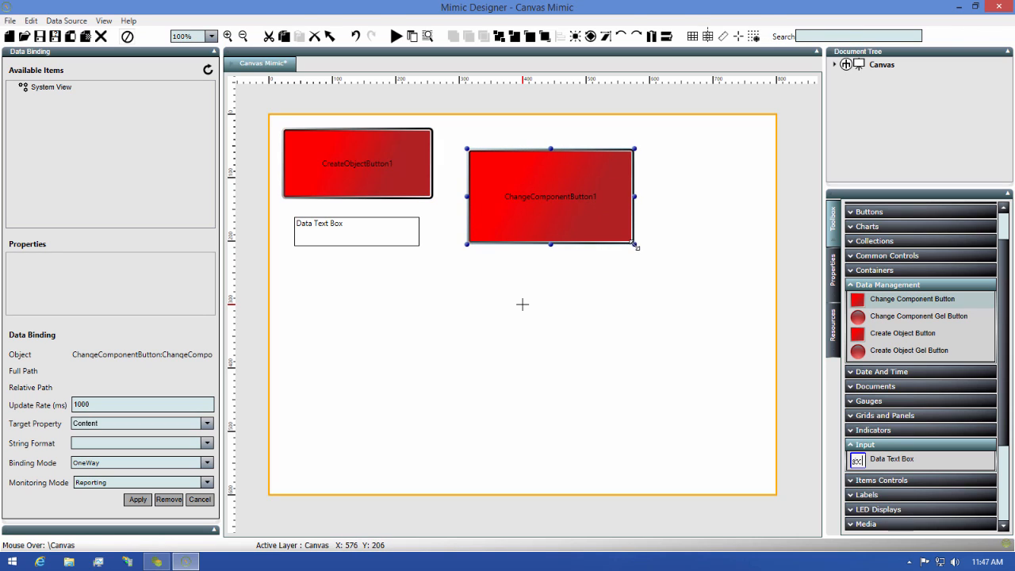
Turn off both relative path options in the Change Component Button's setup and set its component property path to Tank 001's Technical Contact
click(834, 271)
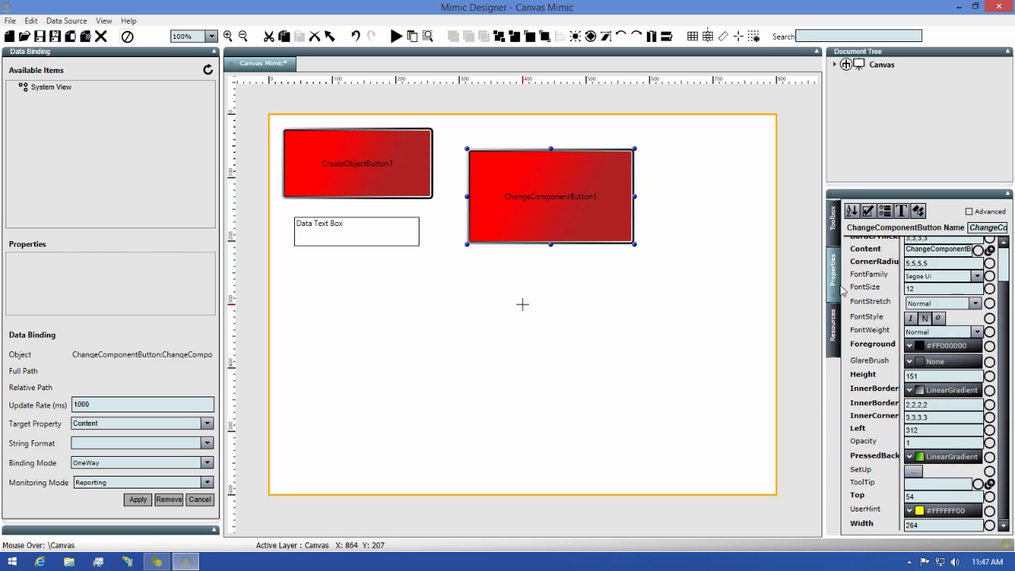
click(915, 472)
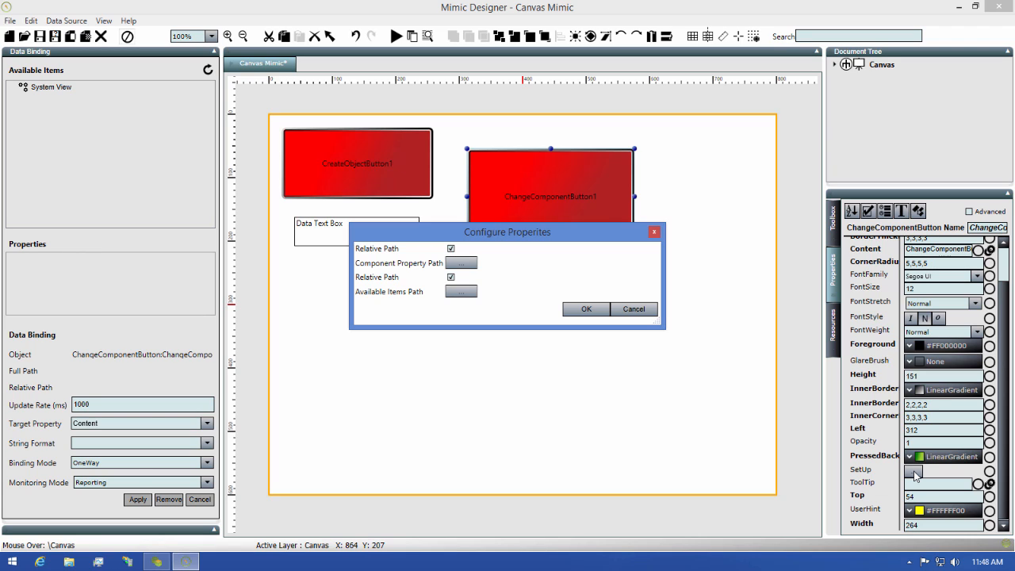
click(450, 249)
click(461, 263)
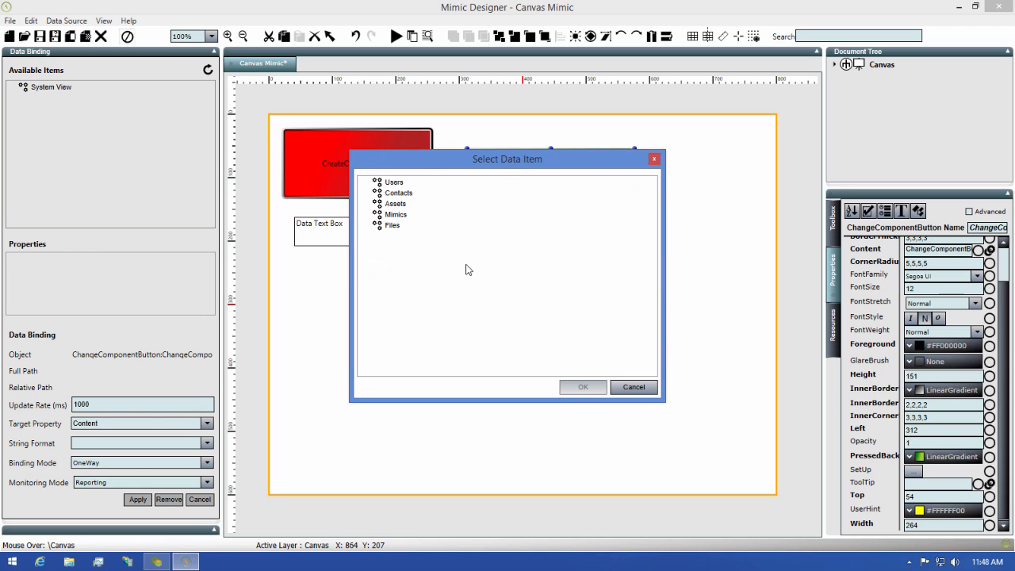
double_click(397, 204)
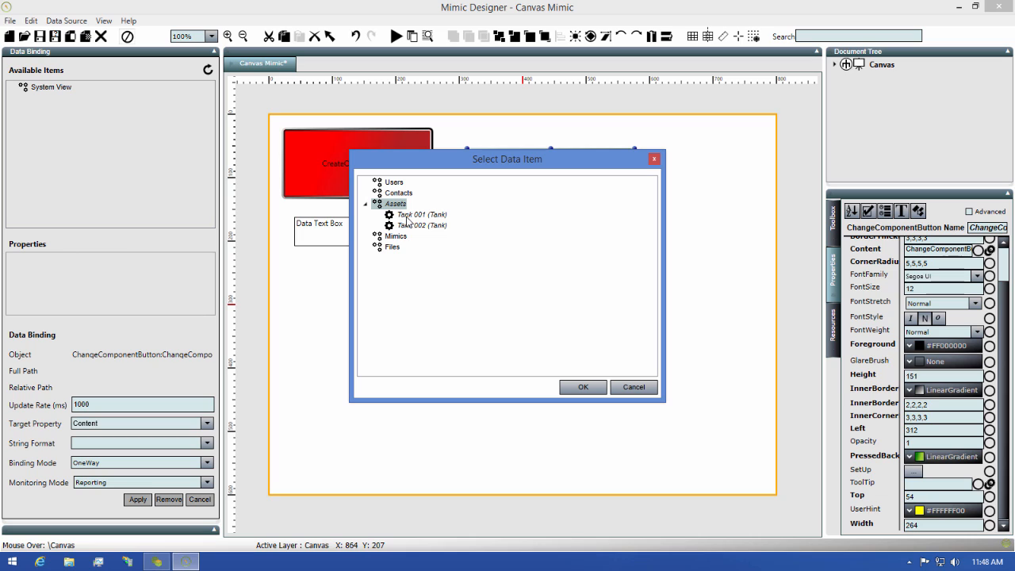
double_click(407, 217)
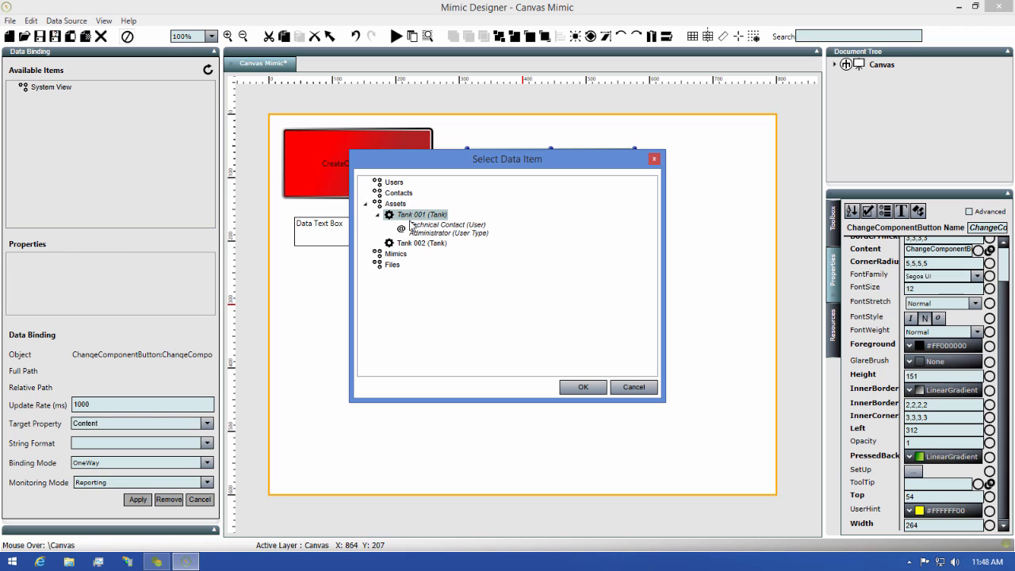
click(433, 230)
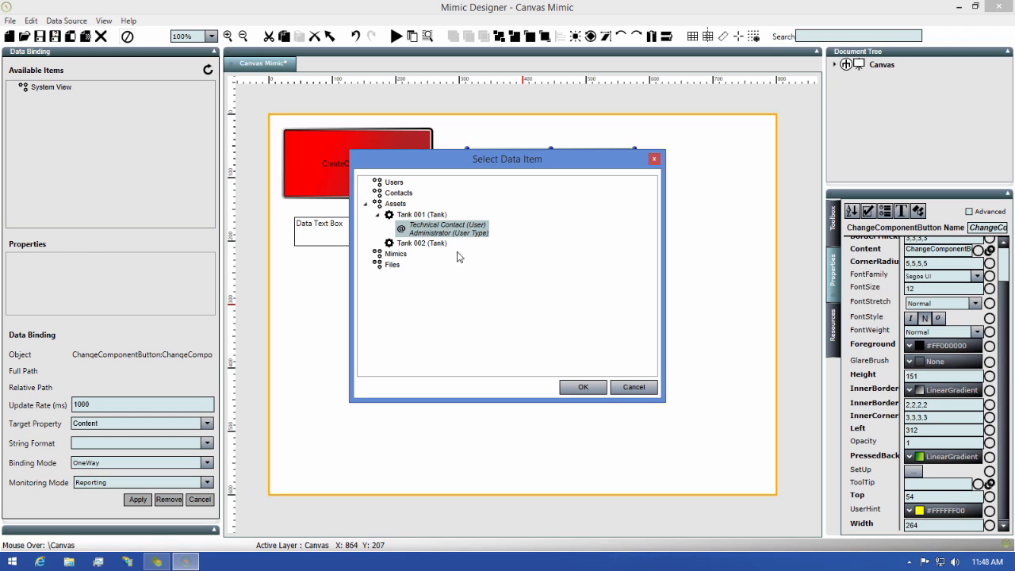
click(567, 389)
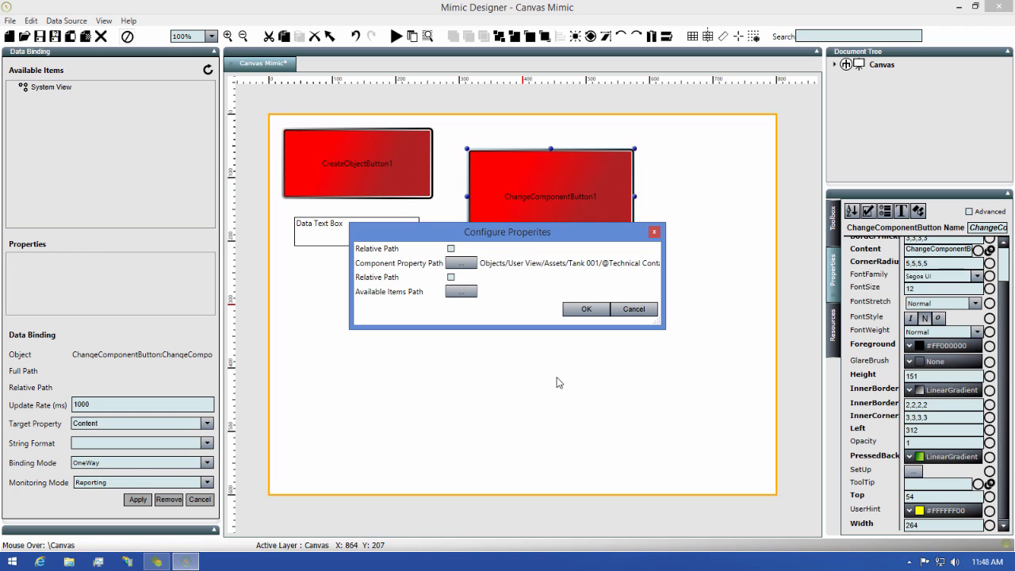
Set the available items path to the Users group and accept the Change Component Button's configuration
click(461, 292)
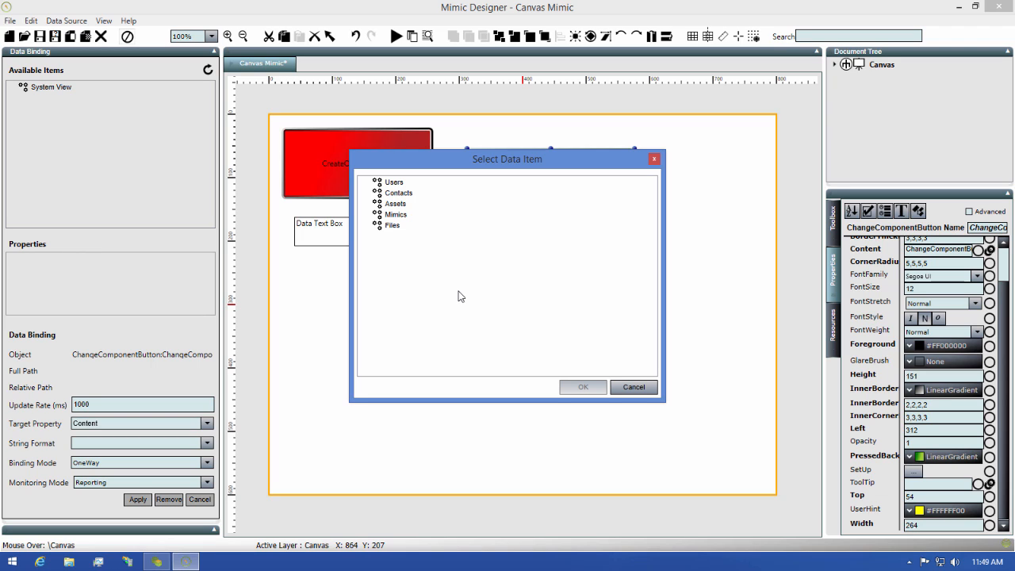
click(389, 183)
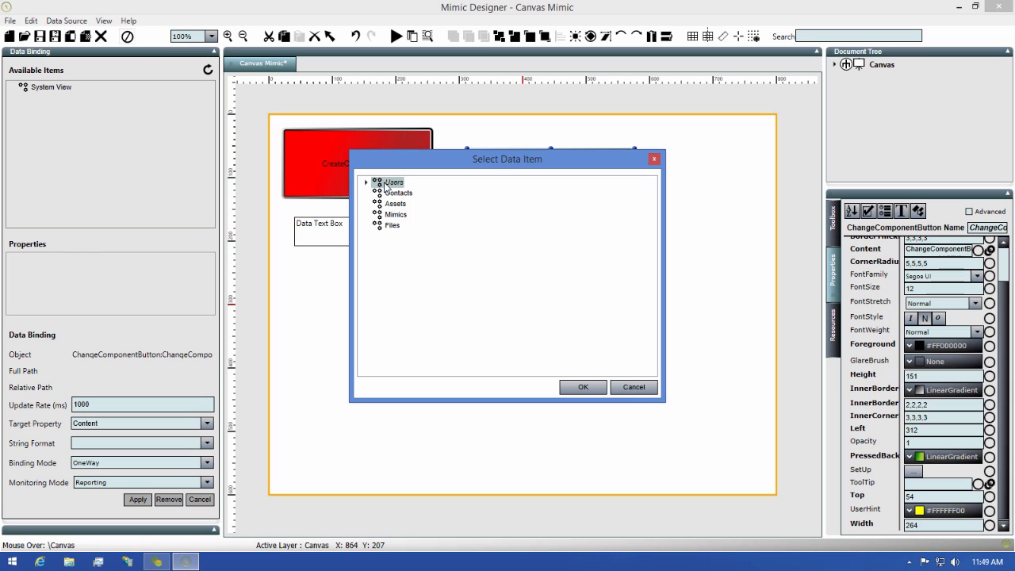
click(576, 388)
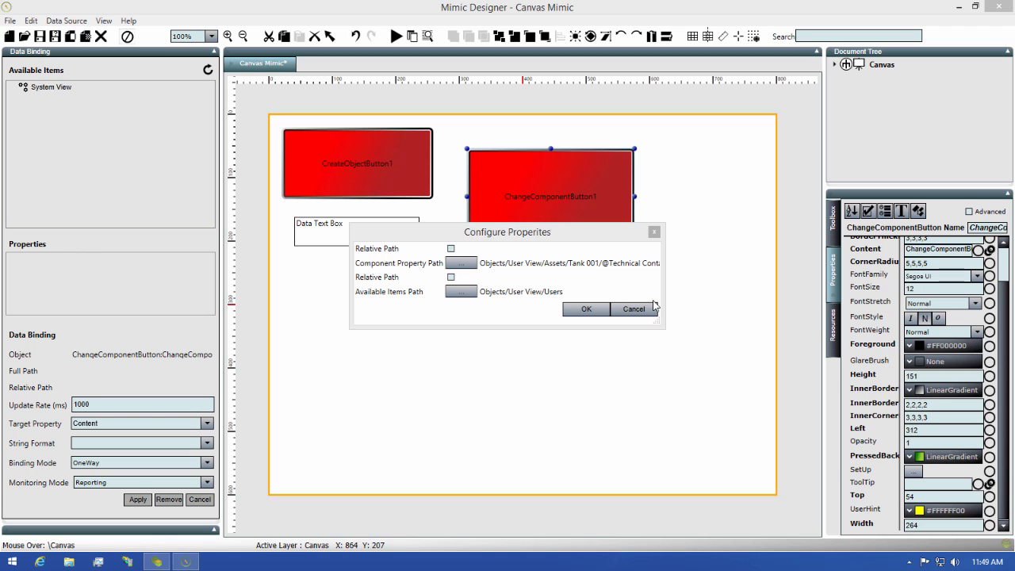
click(590, 314)
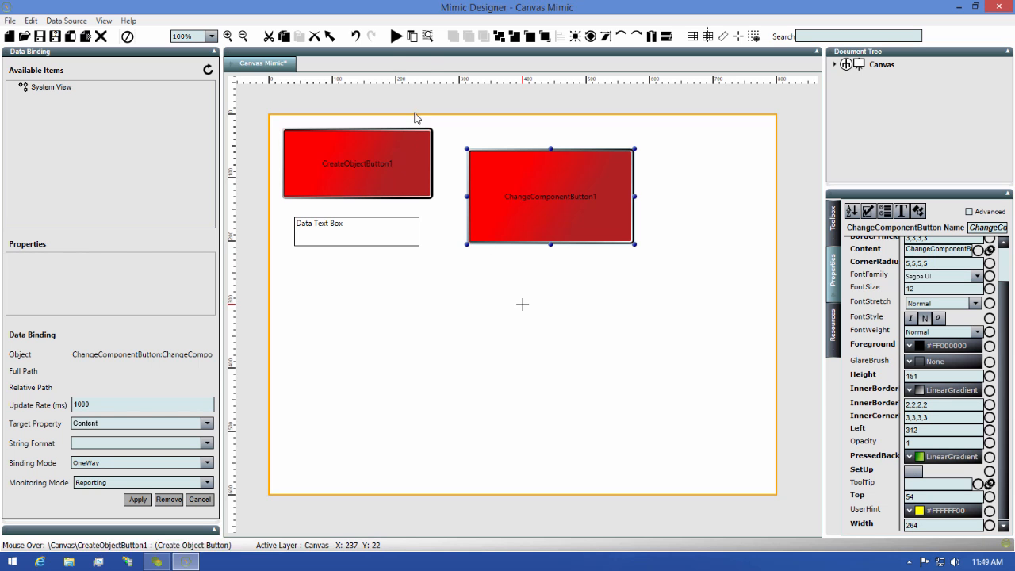
Run the mimic, connect as Administrator, choose the Engineering user with the Change Component Button, and close the runtime
click(395, 37)
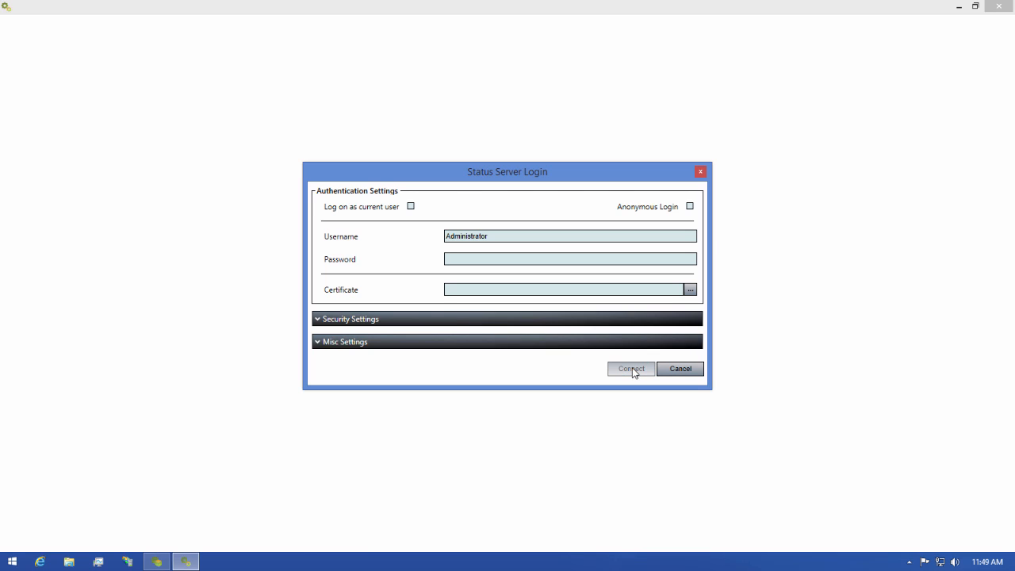
click(632, 368)
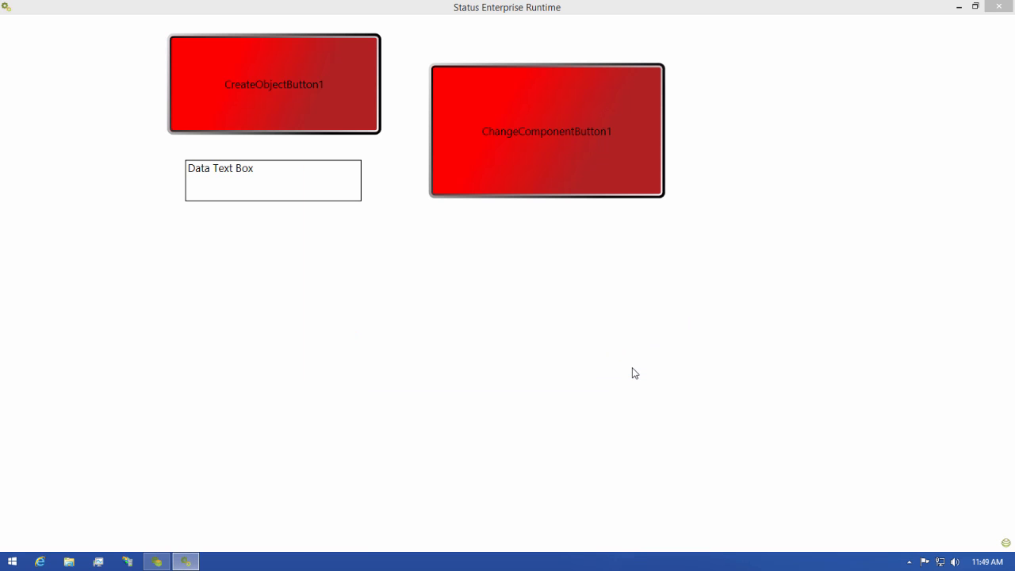
click(530, 134)
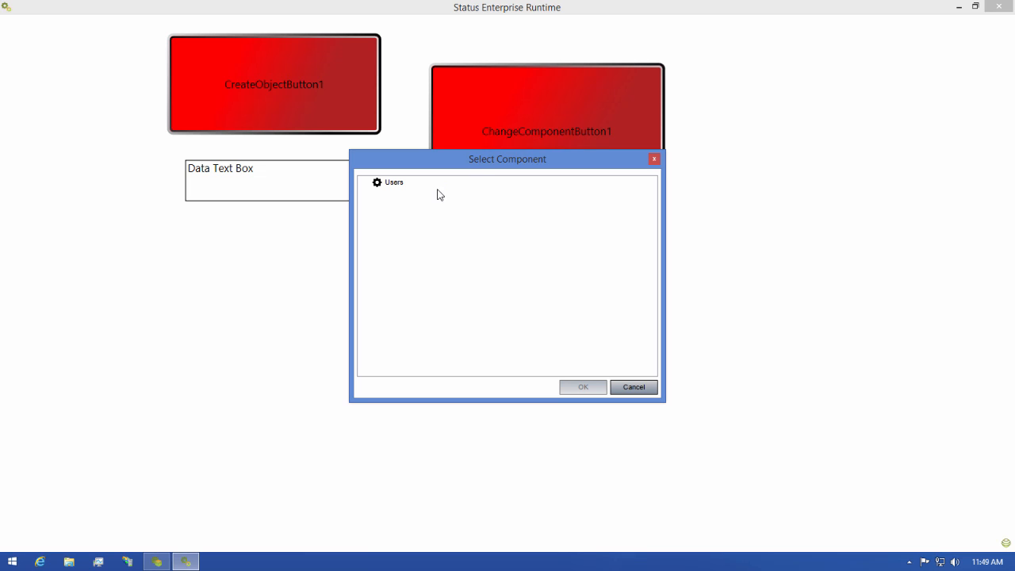
double_click(378, 190)
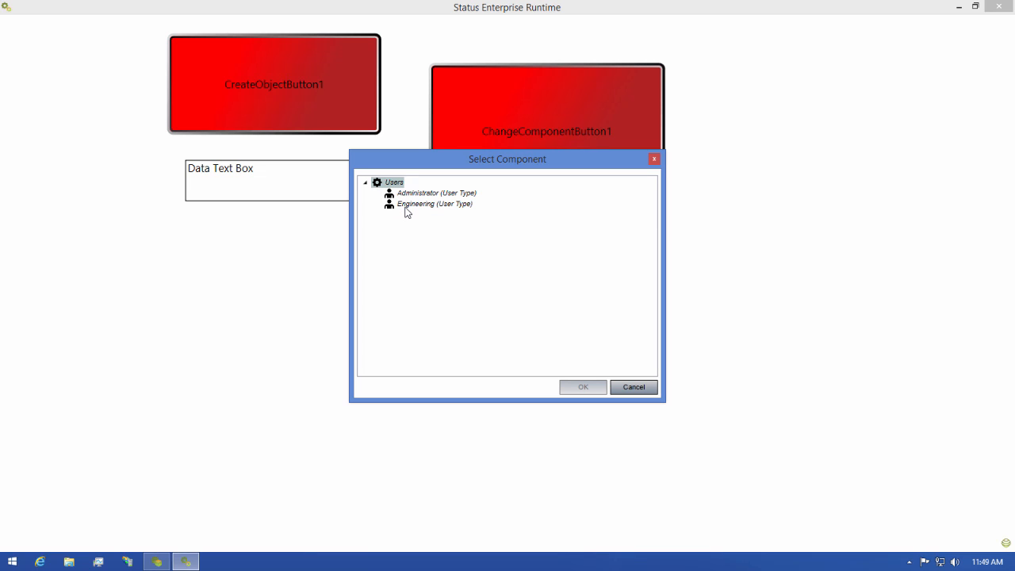
click(406, 206)
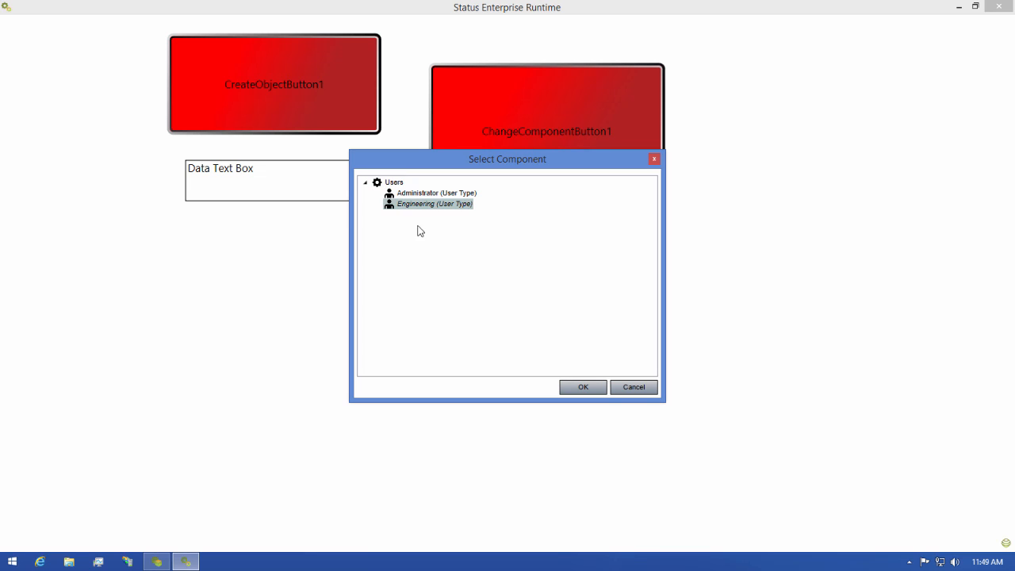
click(580, 389)
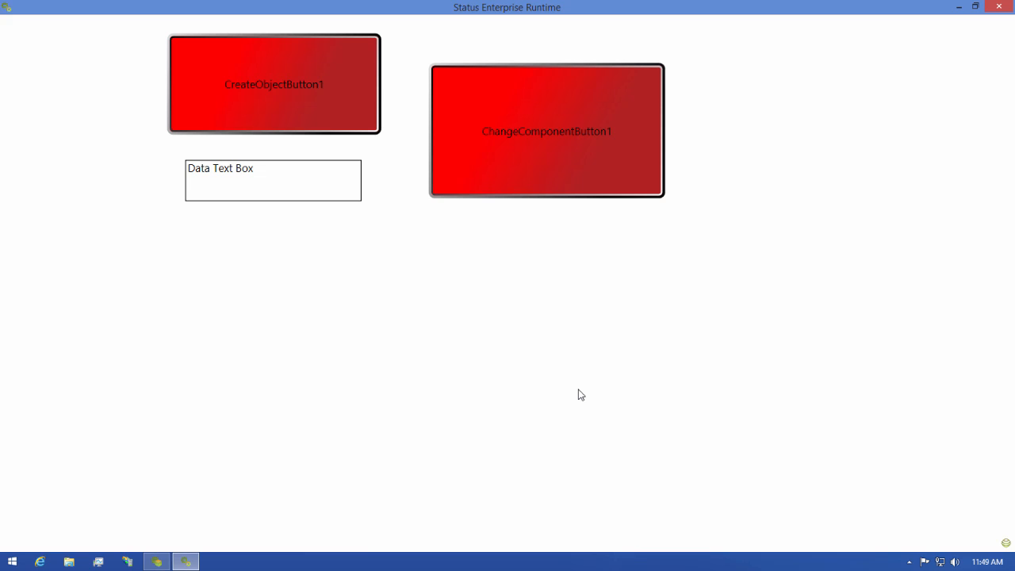
click(1001, 16)
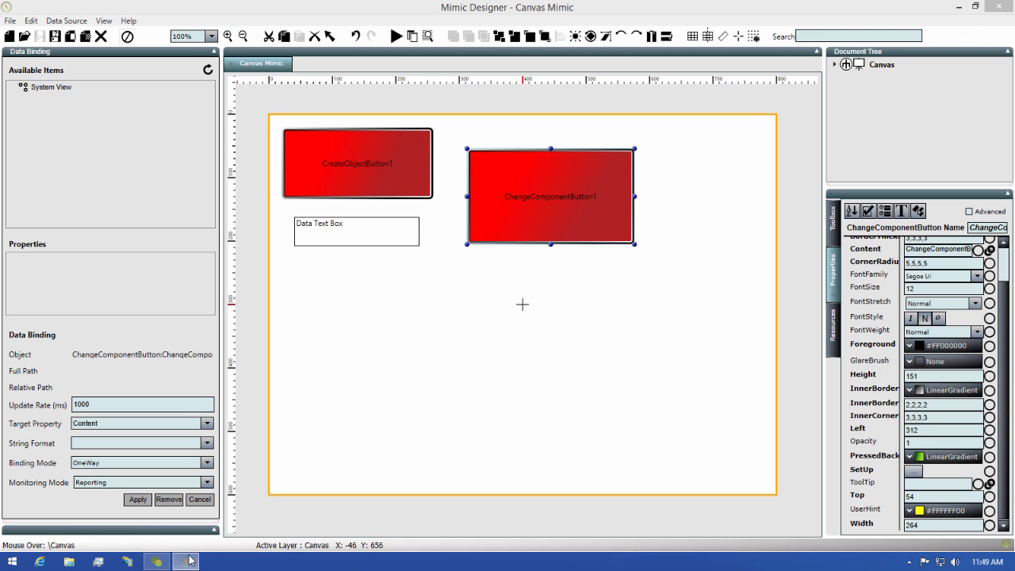
Switch to Data Model Designer, refresh the model, and expand Tank 001 in Assets to check its Technical Contact
click(157, 560)
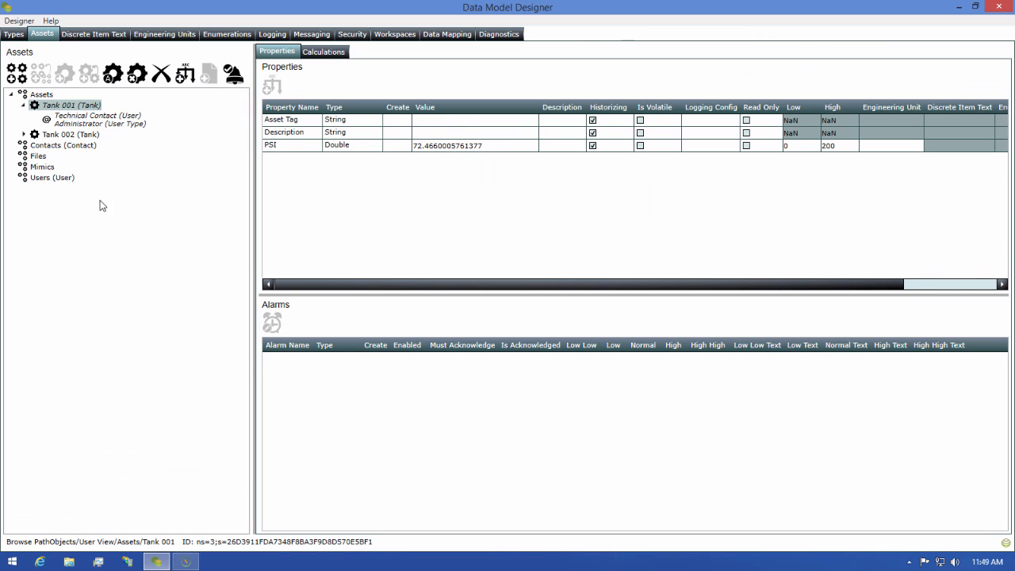
click(20, 21)
click(54, 38)
click(38, 96)
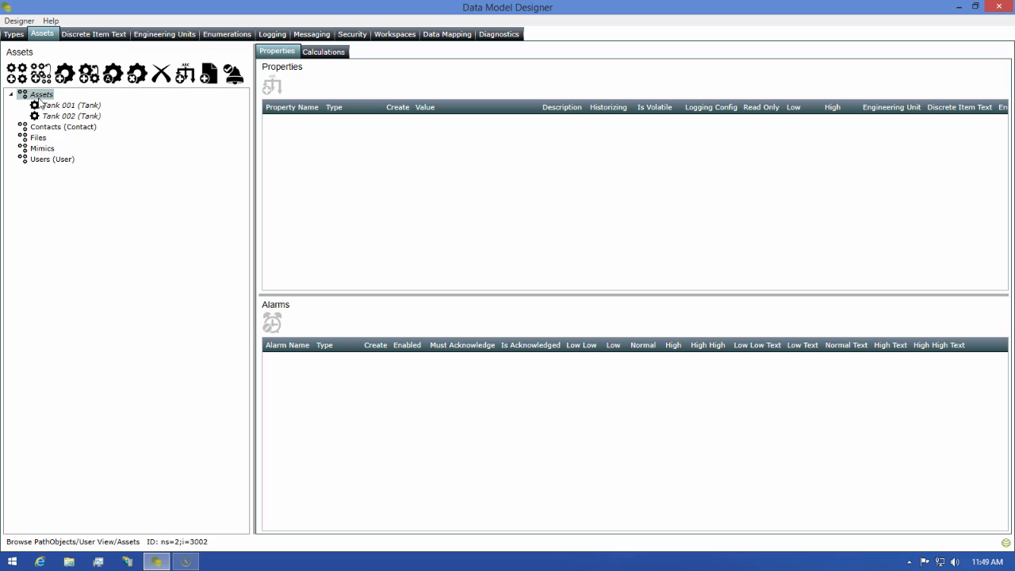
click(47, 105)
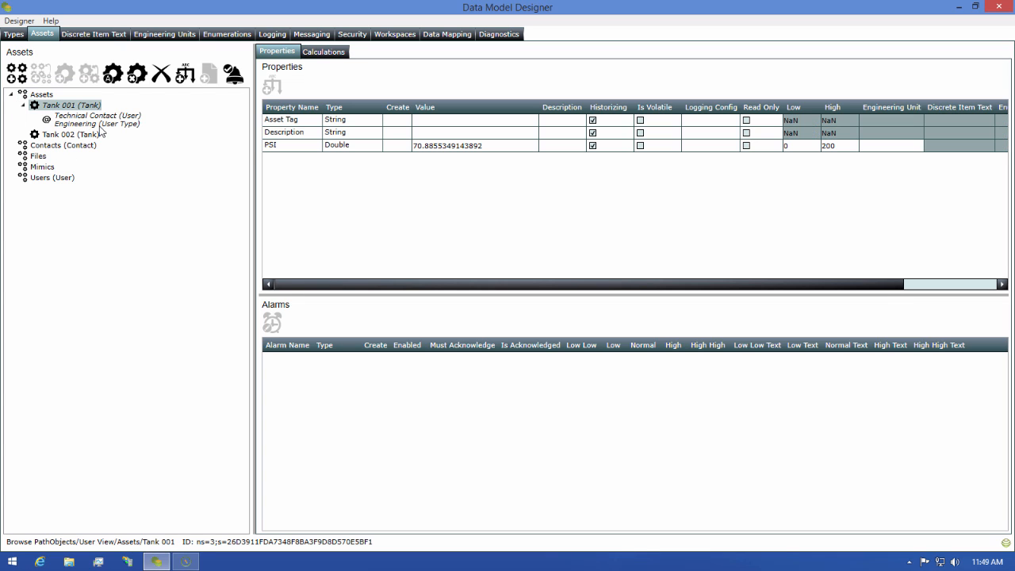